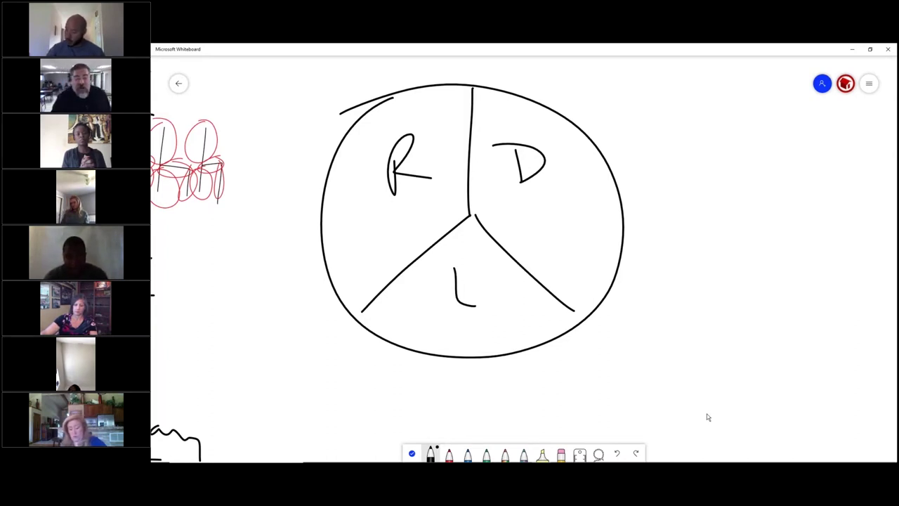
# Step: In red, trace around the D slice, draw an arrow out of it, and write E above
pyautogui.click(449, 453)
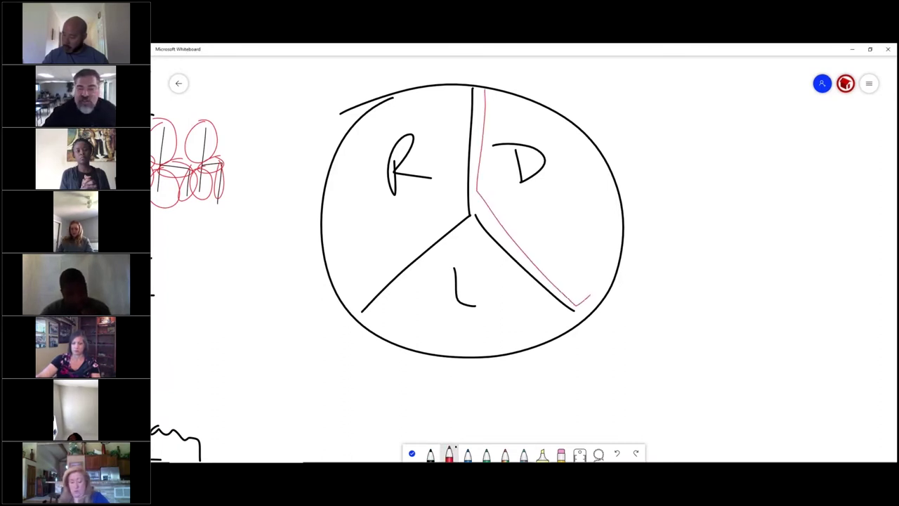
pyautogui.moveTo(590, 299)
pyautogui.mouseDown()
pyautogui.moveTo(578, 139)
pyautogui.moveTo(485, 99)
pyautogui.mouseUp()
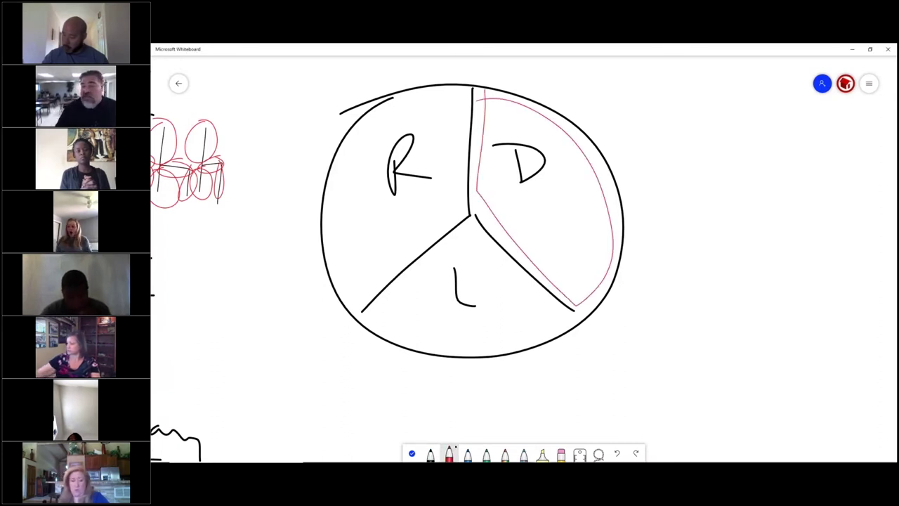
pyautogui.moveTo(536, 208); pyautogui.dragTo(646, 105)
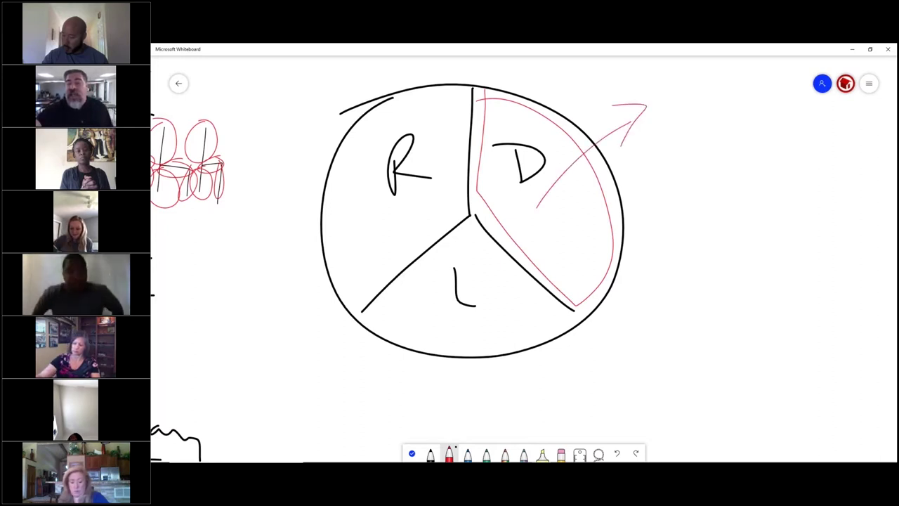
pyautogui.moveTo(600, 68)
pyautogui.mouseDown()
pyautogui.moveTo(595, 90)
pyautogui.moveTo(626, 87)
pyautogui.mouseUp()
pyautogui.moveTo(595, 82); pyautogui.dragTo(620, 80)
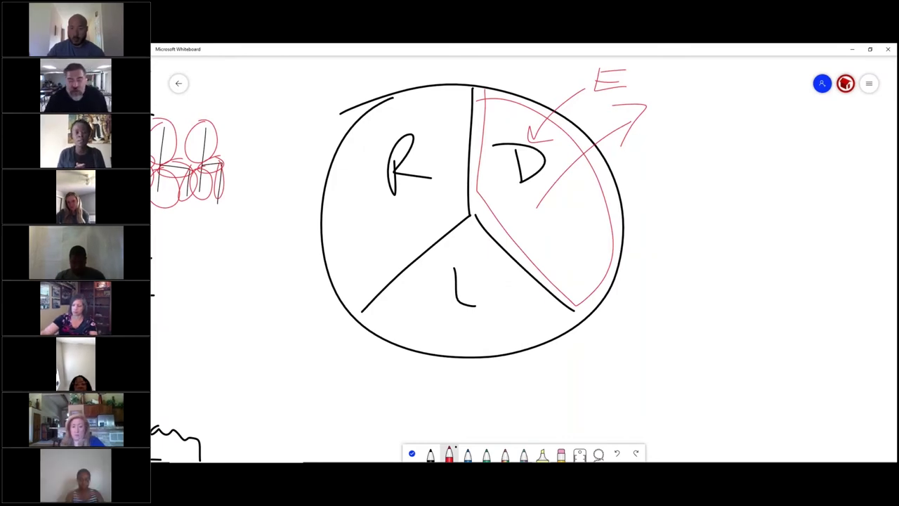
# Step: Cross out '3. TIME' in the notes list with a red line, then return to the pie diagram
pyautogui.hscroll(-10, 524, 260)
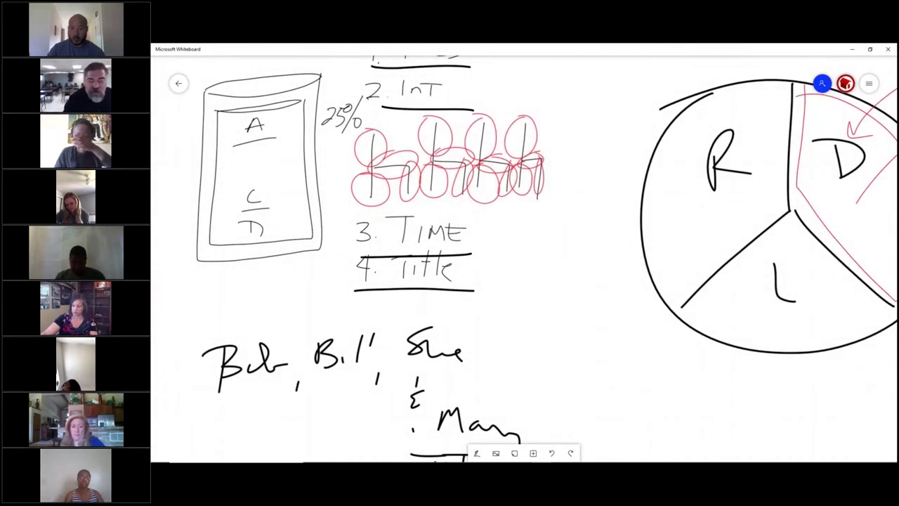
pyautogui.moveTo(500, 234)
pyautogui.mouseDown()
pyautogui.moveTo(309, 237)
pyautogui.moveTo(487, 232)
pyautogui.moveTo(477, 242)
pyautogui.moveTo(363, 231)
pyautogui.mouseUp()
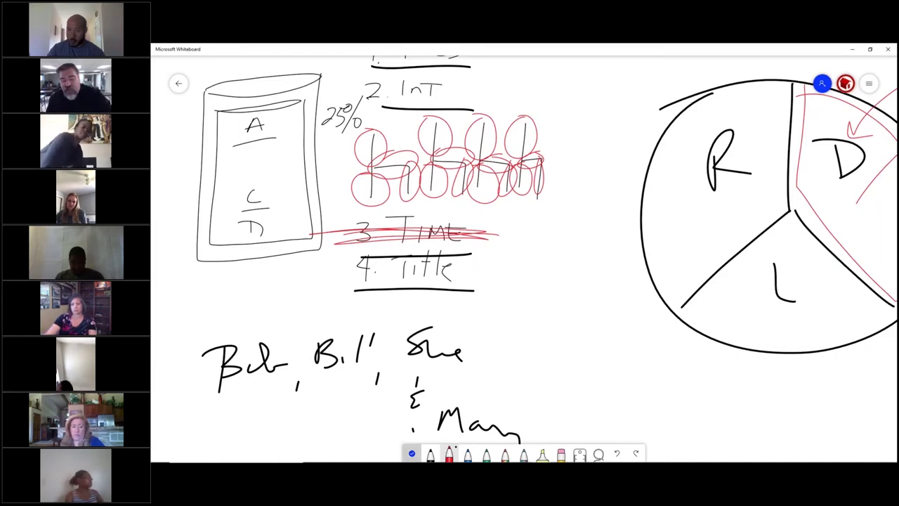
pyautogui.hscroll(10, 524, 258)
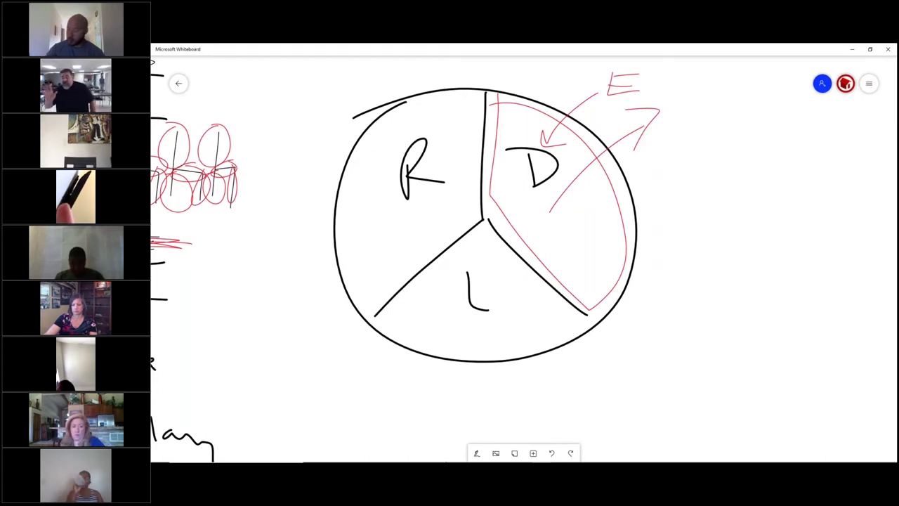
# Step: Start writing '66.' in black in the R area of the circle
pyautogui.scroll(3, 492, 253)
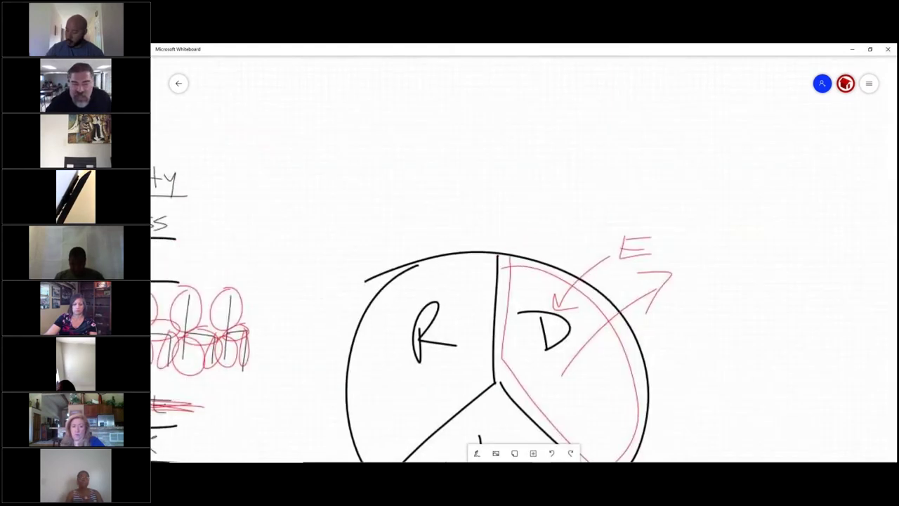
pyautogui.scroll(-3, 492, 252)
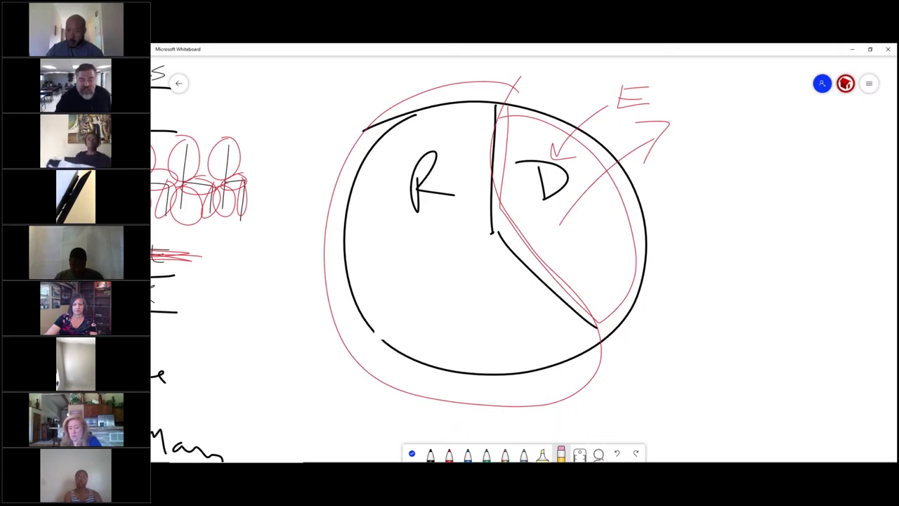
pyautogui.moveTo(404, 276)
pyautogui.mouseDown()
pyautogui.moveTo(415, 289)
pyautogui.moveTo(472, 277)
pyautogui.mouseUp()
pyautogui.click(448, 294)
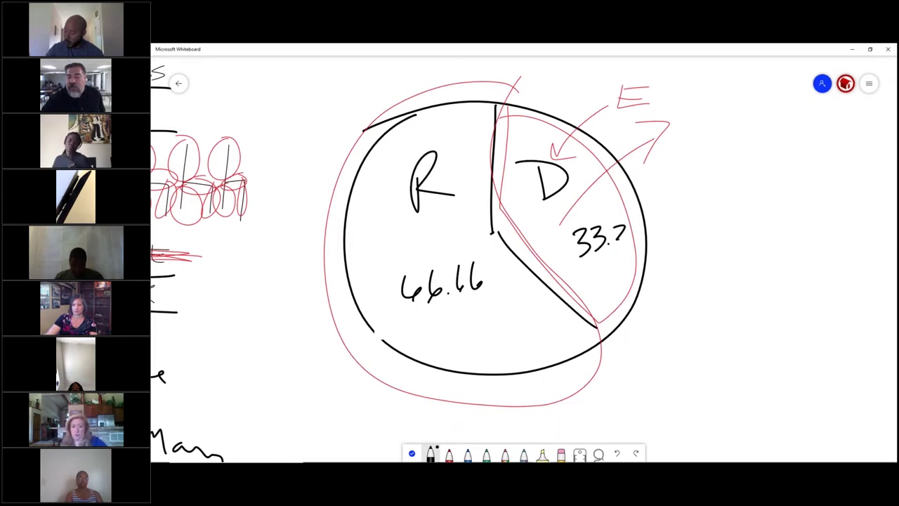
# Step: Write 33.33 in black in the D area
pyautogui.moveTo(622, 237); pyautogui.dragTo(618, 254)
pyautogui.moveTo(630, 224)
pyautogui.mouseDown()
pyautogui.moveTo(639, 229)
pyautogui.moveTo(633, 247)
pyautogui.mouseUp()
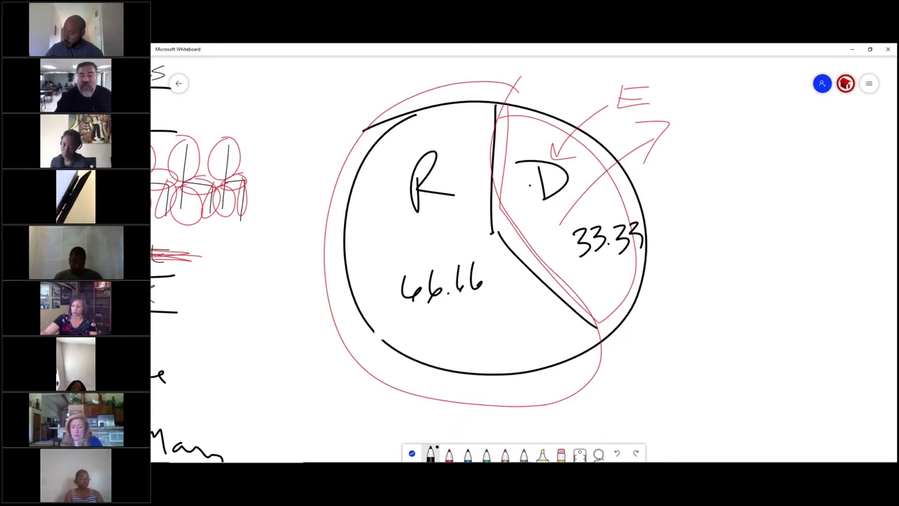
# Step: Circle the red E and the R section in black, with an arrow from R to E
pyautogui.moveTo(644, 71); pyautogui.dragTo(663, 78)
pyautogui.moveTo(404, 149); pyautogui.dragTo(585, 104)
pyautogui.moveTo(559, 90)
pyautogui.mouseDown()
pyautogui.moveTo(603, 102)
pyautogui.moveTo(570, 117)
pyautogui.mouseUp()
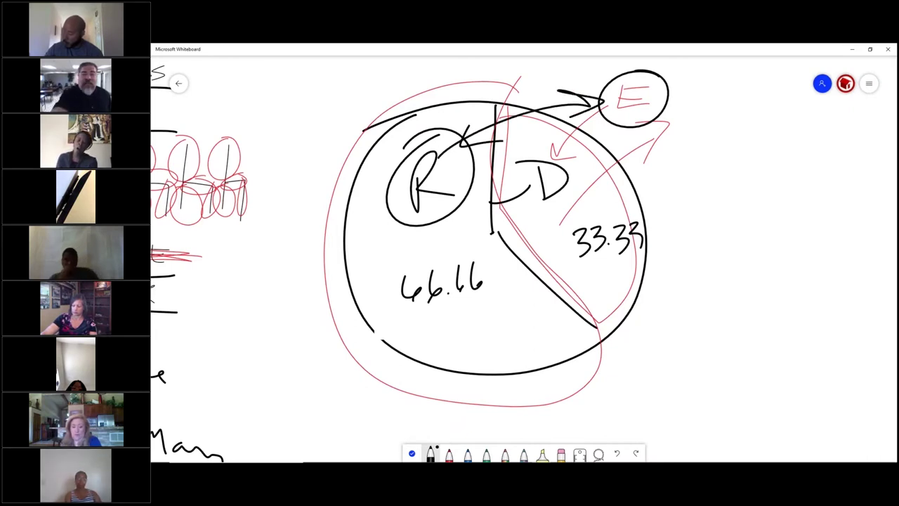
# Step: Write T/C above the circle, underline 33.33 and draw a box around 66.66
pyautogui.moveTo(346, 73); pyautogui.dragTo(348, 116)
pyautogui.moveTo(314, 84); pyautogui.dragTo(373, 73)
pyautogui.moveTo(384, 65); pyautogui.dragTo(373, 112)
pyautogui.moveTo(422, 72); pyautogui.dragTo(425, 92)
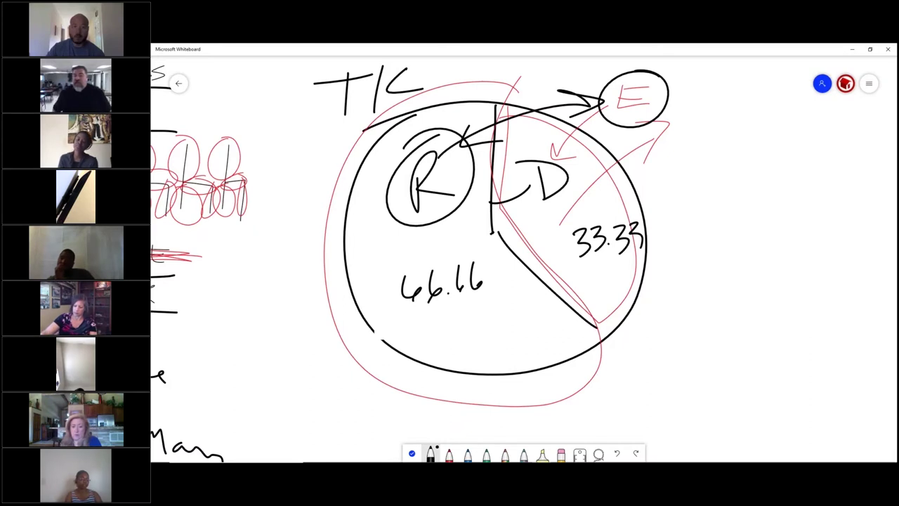
pyautogui.moveTo(570, 266); pyautogui.dragTo(644, 261)
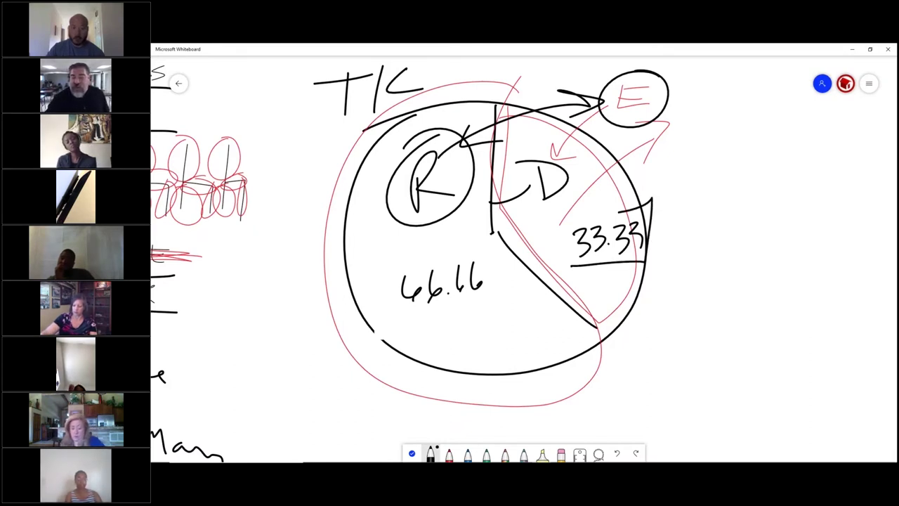
pyautogui.moveTo(394, 255)
pyautogui.mouseDown()
pyautogui.moveTo(503, 246)
pyautogui.moveTo(381, 316)
pyautogui.mouseUp()
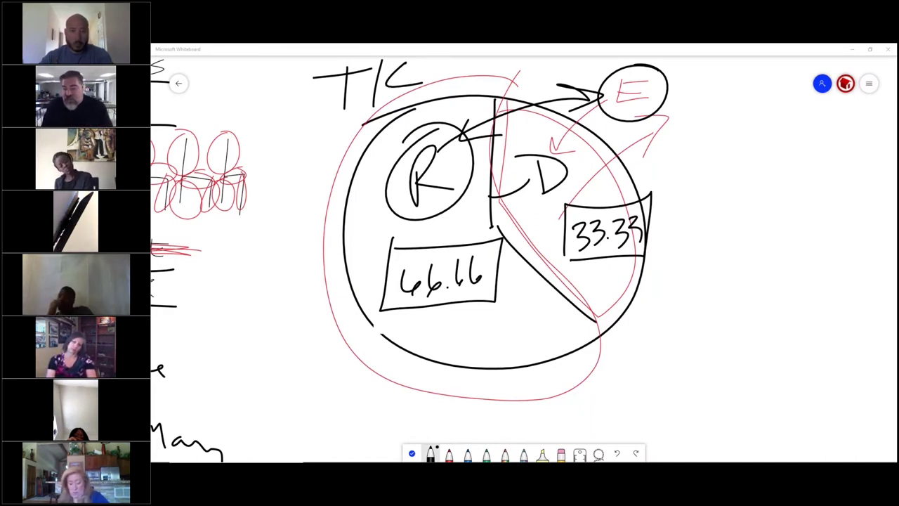
# Step: Draw black lines under the 66.66 box and the 33.33 box
pyautogui.moveTo(392, 312); pyautogui.dragTo(482, 306)
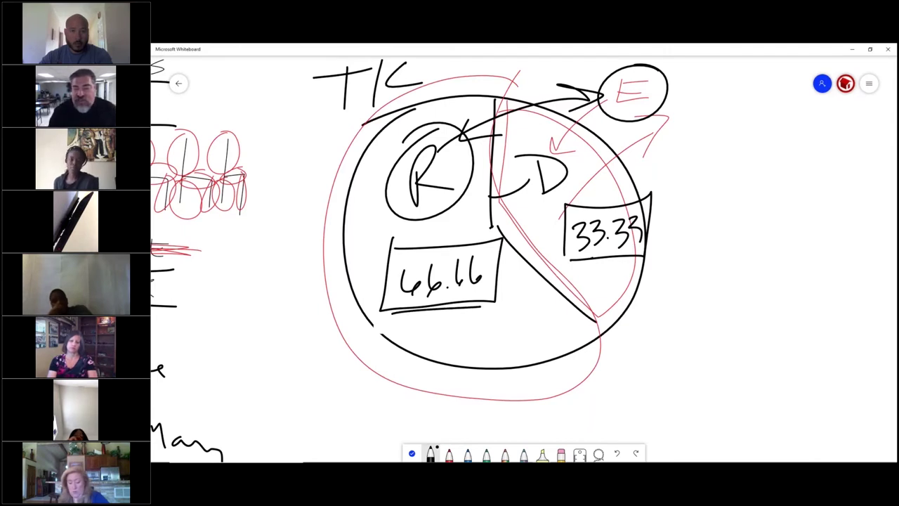
pyautogui.moveTo(572, 263); pyautogui.dragTo(641, 256)
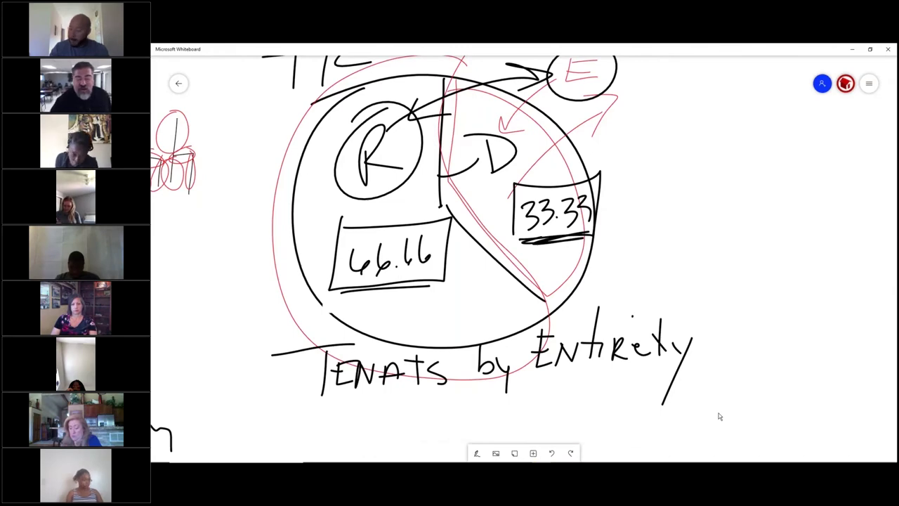
# Step: Scroll the canvas to make room beneath the 'Tenats by Entirety' heading
pyautogui.scroll(-5, 719, 416)
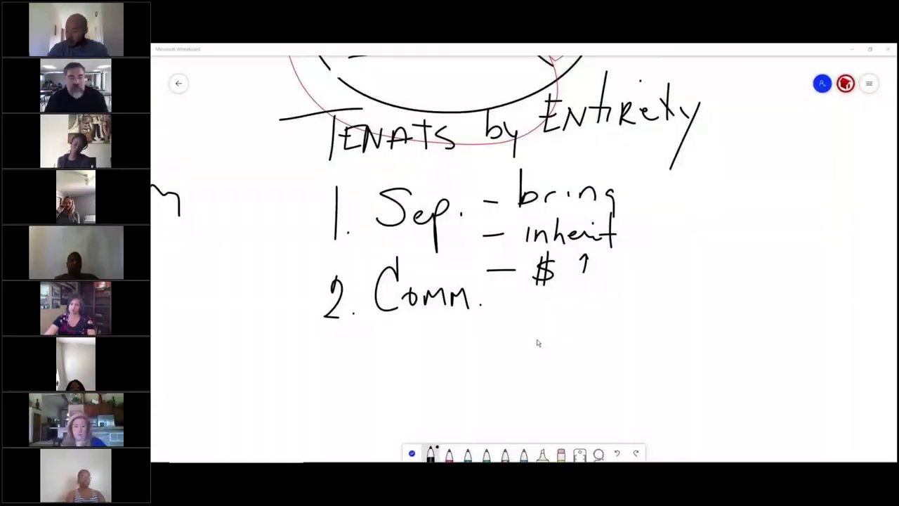
# Step: Switch to the Broker Course Review slides on types of property ownership
pyautogui.hotkey('alt', 'Tab')
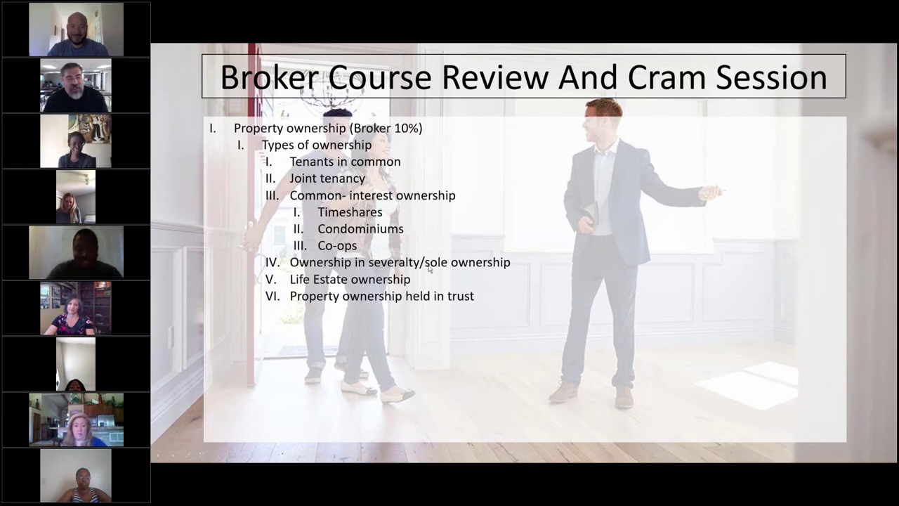
pyautogui.hotkey('alt', 'Tab')
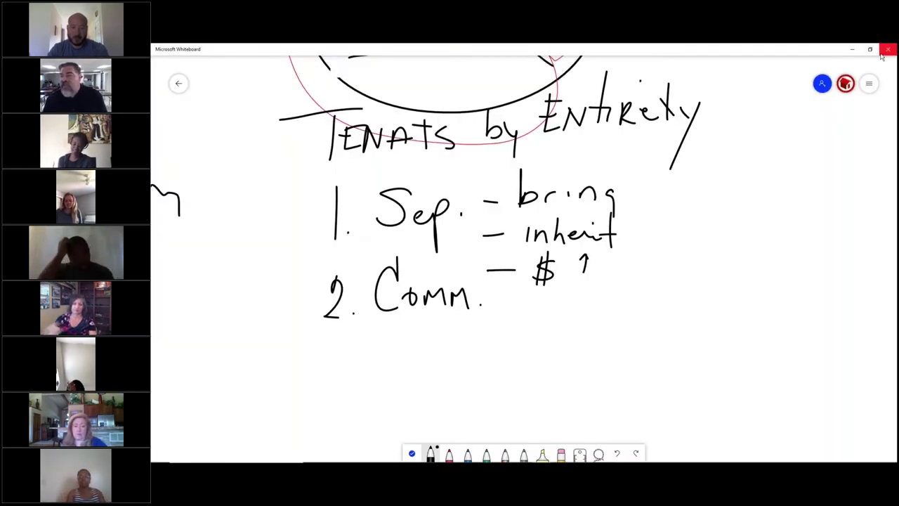
# Step: Clear the entire canvas through the Settings menu's Clear canvas option
pyautogui.click(869, 83)
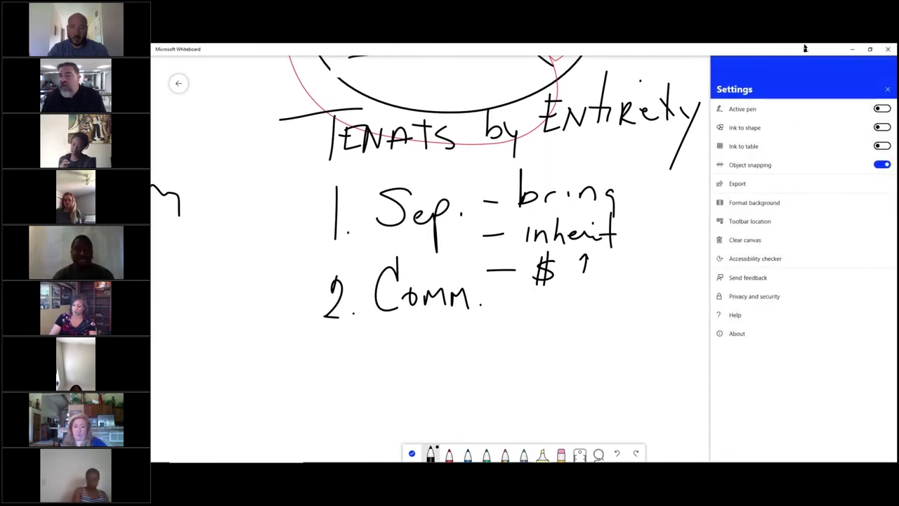
pyautogui.click(744, 240)
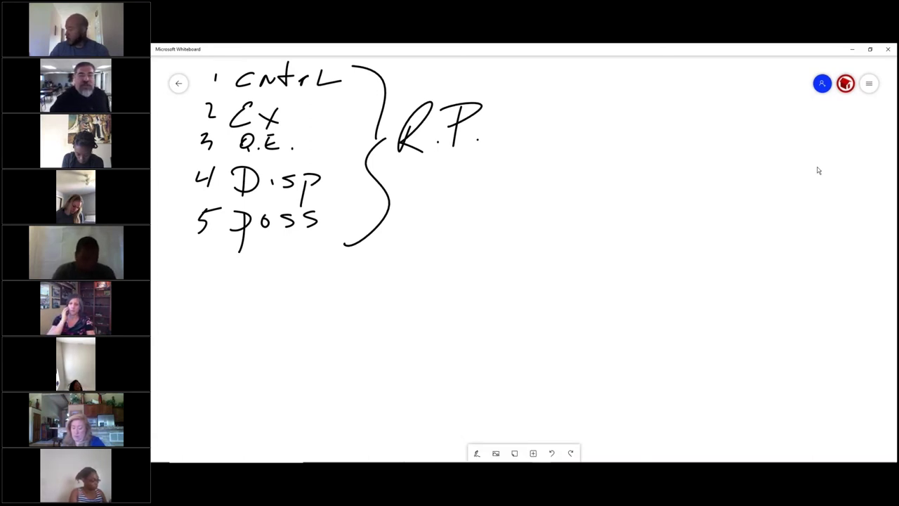
# Step: Scroll down past the finished R.P. list of Cntrl, Ex, Q.E., Disp and Poss
pyautogui.scroll(-2, 818, 170)
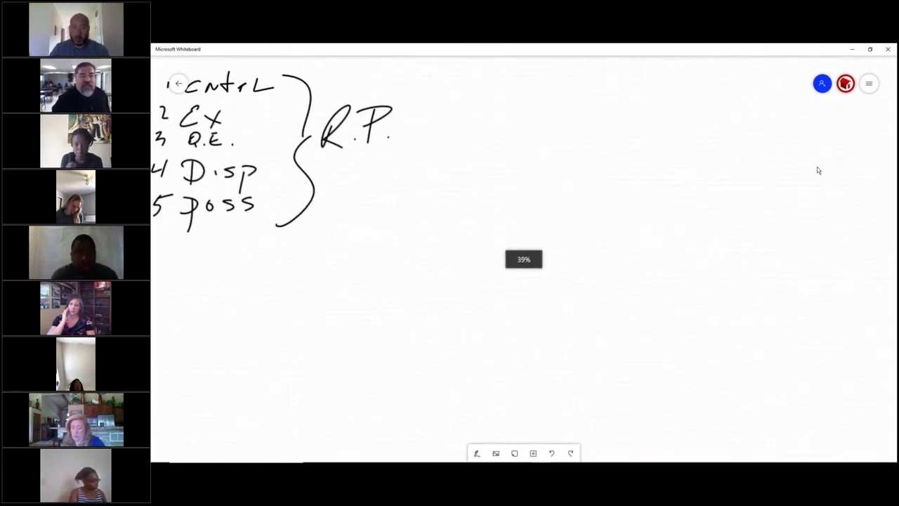
# Step: Pan the canvas to bring the R.P. list and the empty space beside it into view
pyautogui.hscroll(-5, 817, 170)
pyautogui.scroll(2, 818, 170)
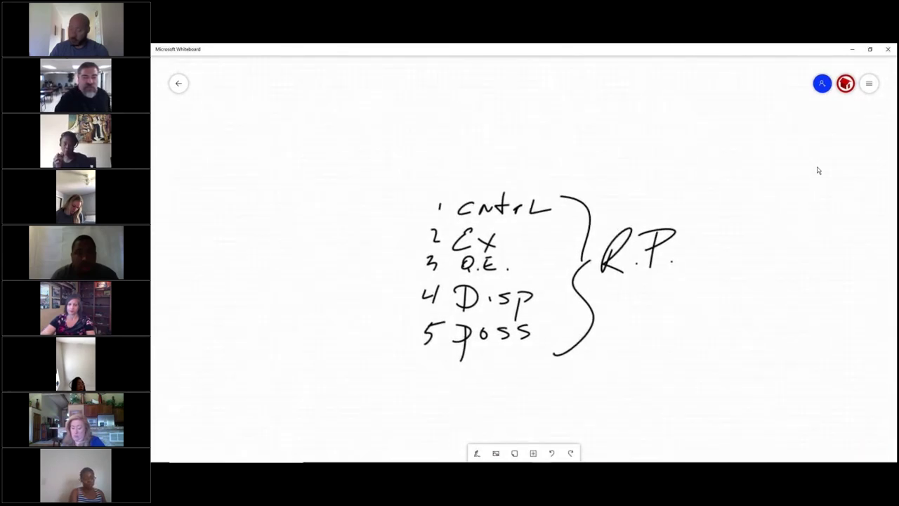
pyautogui.hscroll(5, 817, 170)
pyautogui.scroll(-3, 818, 169)
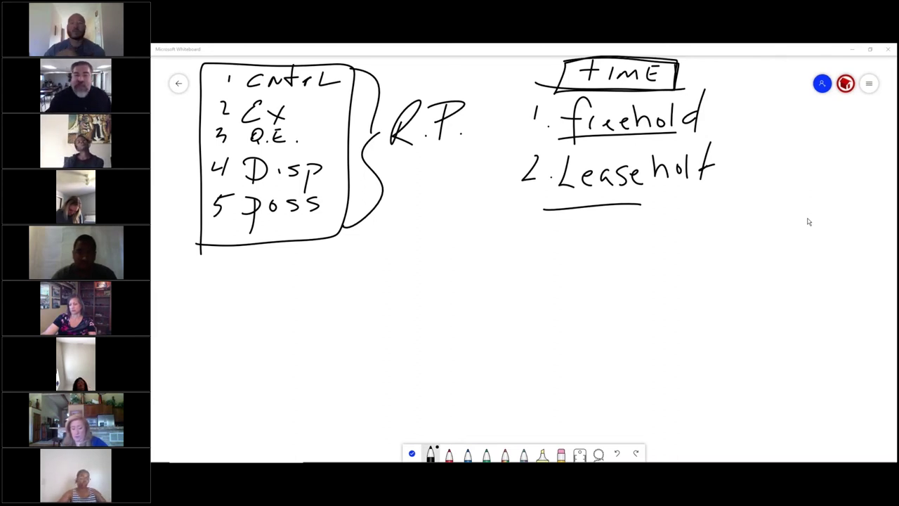
# Step: Connect freehold by a curved line to a large UNDEfined written below it
pyautogui.moveTo(520, 119); pyautogui.dragTo(424, 313)
pyautogui.moveTo(460, 277)
pyautogui.mouseDown()
pyautogui.moveTo(483, 336)
pyautogui.moveTo(518, 305)
pyautogui.moveTo(519, 330)
pyautogui.mouseUp()
pyautogui.moveTo(536, 282); pyautogui.dragTo(534, 325)
pyautogui.moveTo(586, 281); pyautogui.dragTo(577, 321)
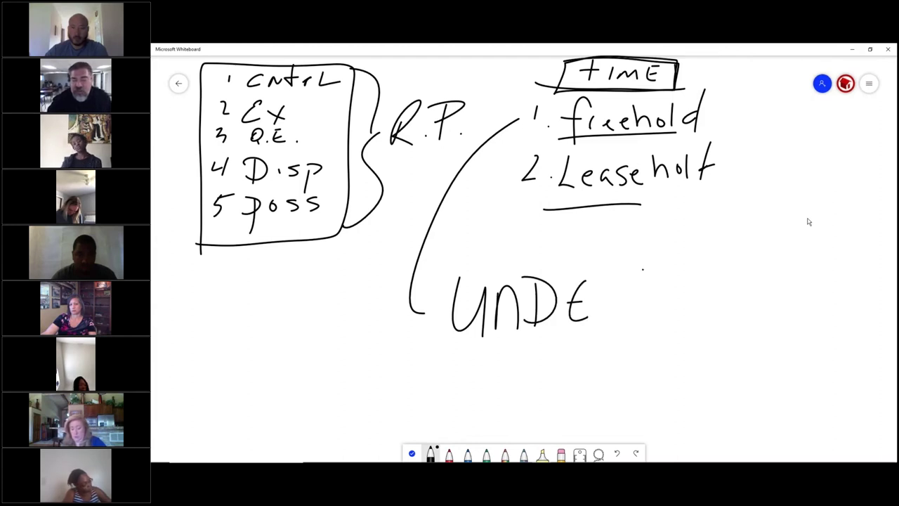
pyautogui.moveTo(642, 268); pyautogui.dragTo(610, 361)
pyautogui.moveTo(644, 322); pyautogui.dragTo(717, 313)
pyautogui.moveTo(722, 247); pyautogui.dragTo(726, 350)
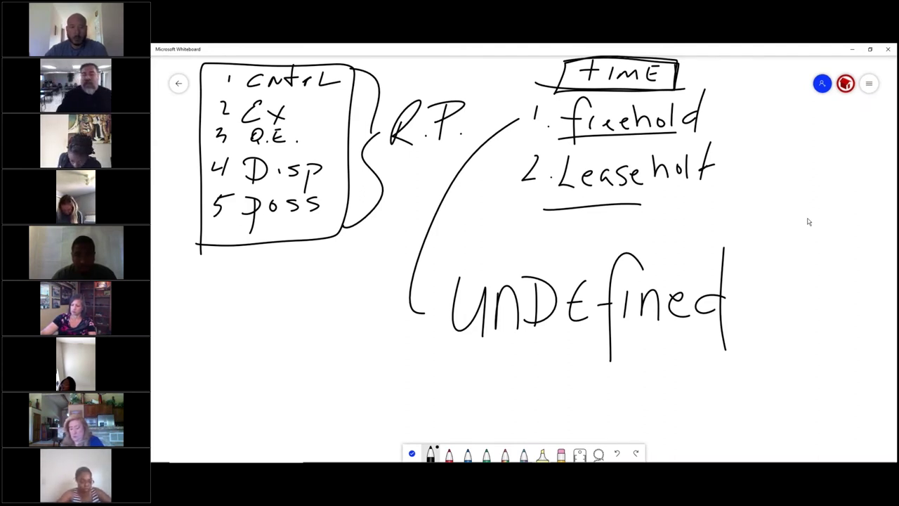
# Step: Link leasehold with a line to the word Defined written beneath it
pyautogui.moveTo(516, 166)
pyautogui.mouseDown()
pyautogui.moveTo(491, 191)
pyautogui.moveTo(502, 240)
pyautogui.moveTo(528, 249)
pyautogui.moveTo(521, 245)
pyautogui.mouseUp()
pyautogui.moveTo(566, 222)
pyautogui.mouseDown()
pyautogui.moveTo(562, 238)
pyautogui.moveTo(578, 250)
pyautogui.moveTo(592, 229)
pyautogui.mouseUp()
pyautogui.moveTo(603, 222)
pyautogui.mouseDown()
pyautogui.moveTo(605, 233)
pyautogui.moveTo(631, 233)
pyautogui.mouseUp()
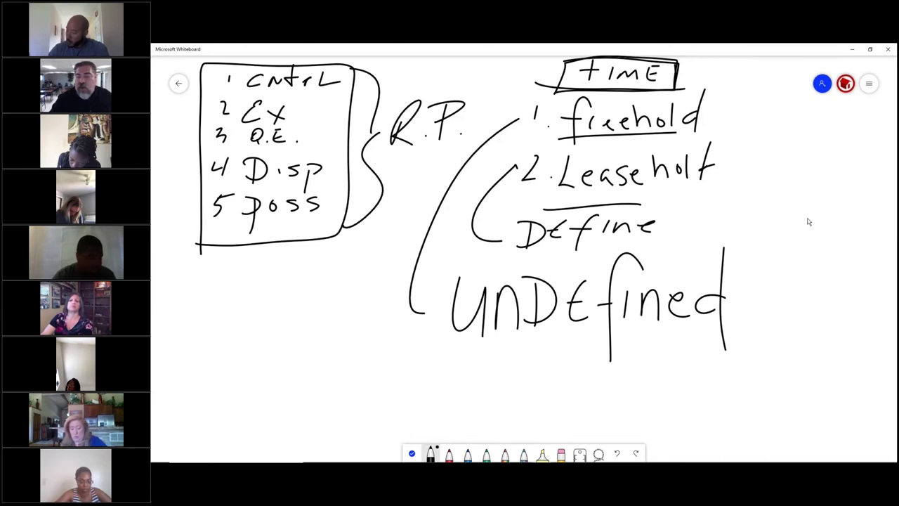
pyautogui.moveTo(680, 220); pyautogui.dragTo(678, 242)
pyautogui.moveTo(688, 199); pyautogui.dragTo(686, 245)
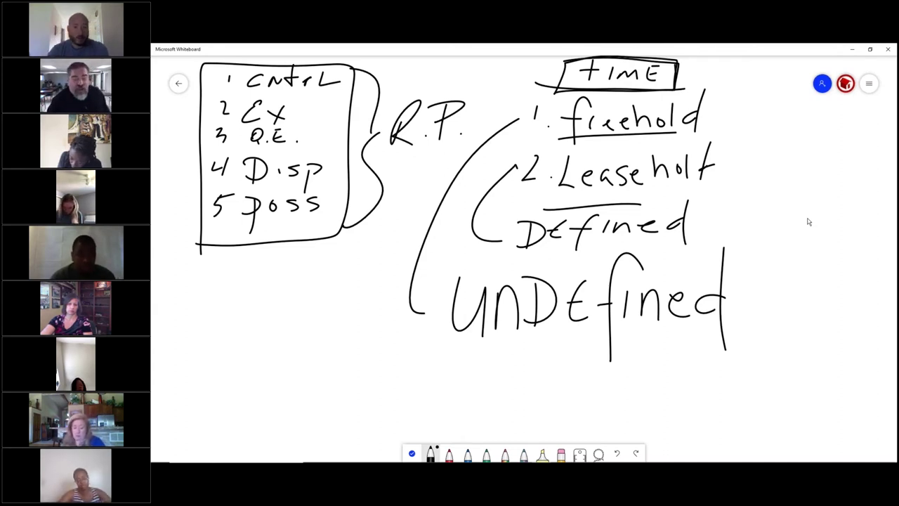
pyautogui.press('Escape')
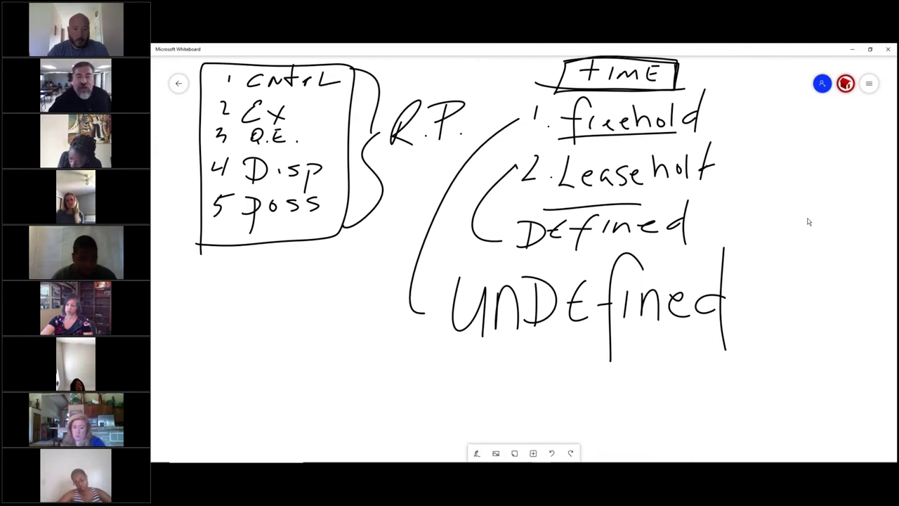
# Step: Handwrite the heading fee Simple in empty space to start the tree
pyautogui.hscroll(15, 808, 221)
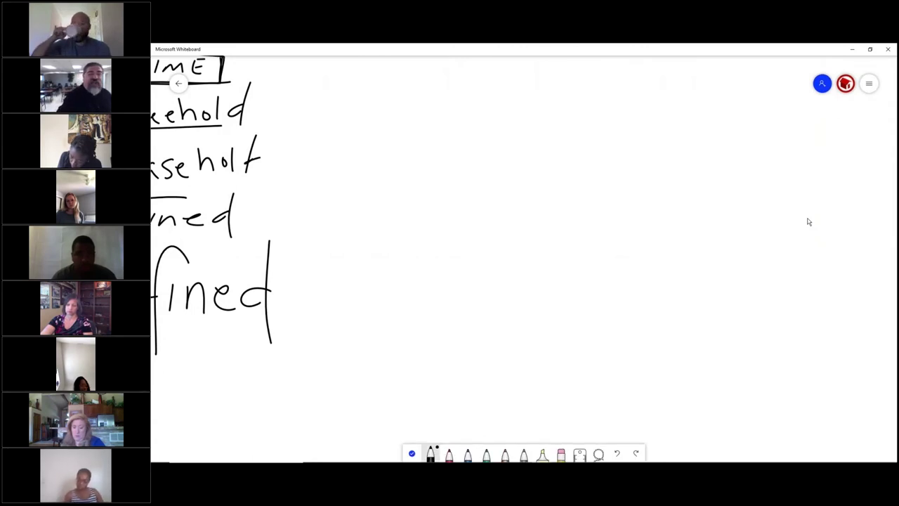
pyautogui.moveTo(401, 78)
pyautogui.mouseDown()
pyautogui.moveTo(381, 132)
pyautogui.moveTo(395, 108)
pyautogui.moveTo(450, 125)
pyautogui.mouseUp()
pyautogui.click(398, 120)
pyautogui.click(428, 121)
pyautogui.moveTo(517, 90)
pyautogui.mouseDown()
pyautogui.moveTo(492, 83)
pyautogui.moveTo(480, 119)
pyautogui.moveTo(558, 124)
pyautogui.moveTo(562, 143)
pyautogui.mouseUp()
pyautogui.moveTo(562, 111); pyautogui.dragTo(566, 124)
pyautogui.moveTo(589, 84); pyautogui.dragTo(591, 124)
pyautogui.moveTo(594, 115); pyautogui.dragTo(637, 121)
pyautogui.click(541, 90)
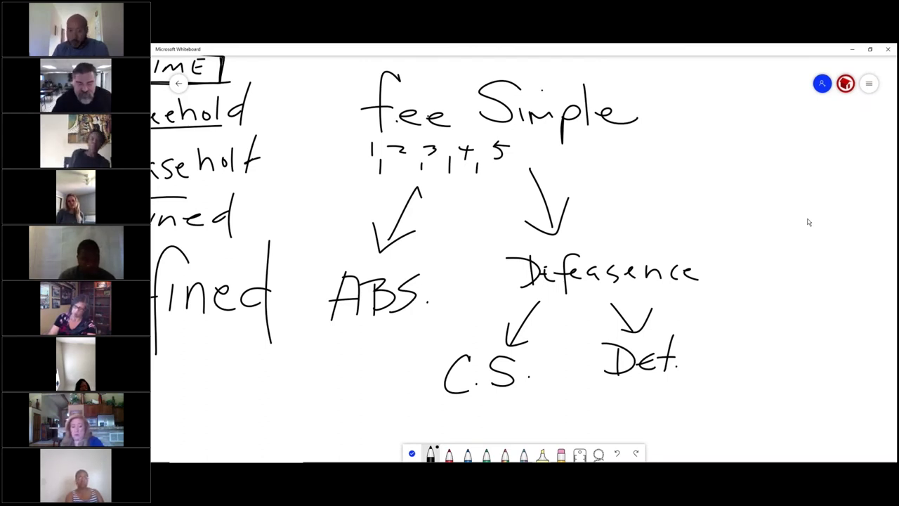
# Step: Switch to red ink and begin a double arrow between C.S. and Det
pyautogui.click(449, 453)
pyautogui.moveTo(542, 361)
pyautogui.mouseDown()
pyautogui.moveTo(597, 360)
pyautogui.moveTo(544, 364)
pyautogui.mouseUp()
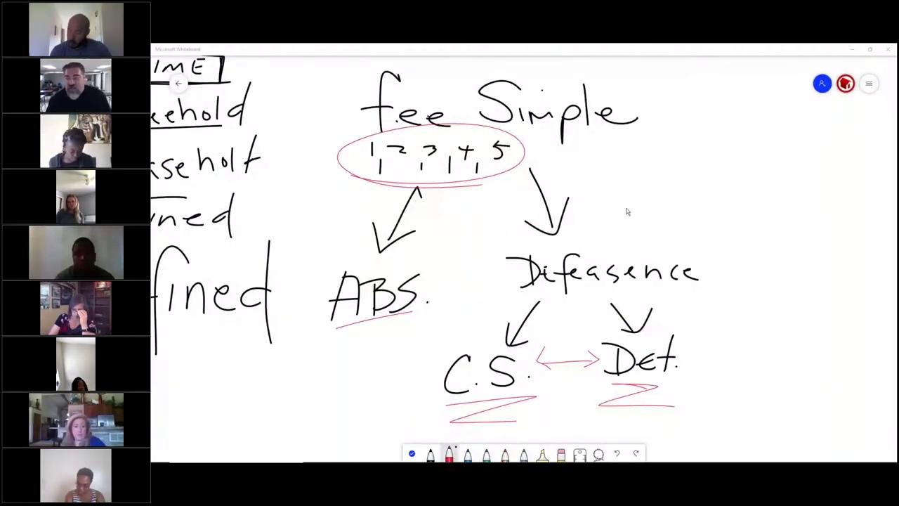
# Step: Ring and strike out the stick figure in red, adding a red check beside its head
pyautogui.click(411, 455)
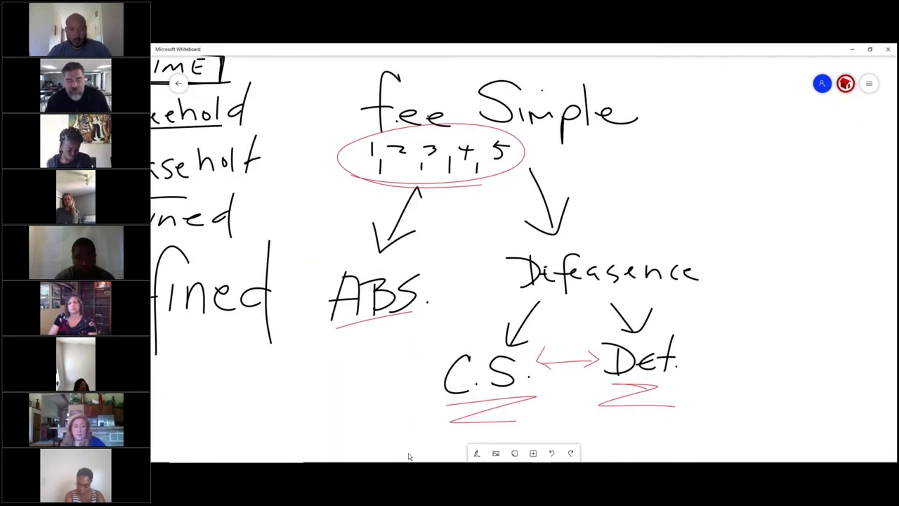
pyautogui.scroll(-3, 408, 453)
pyautogui.scroll(-3, 408, 453)
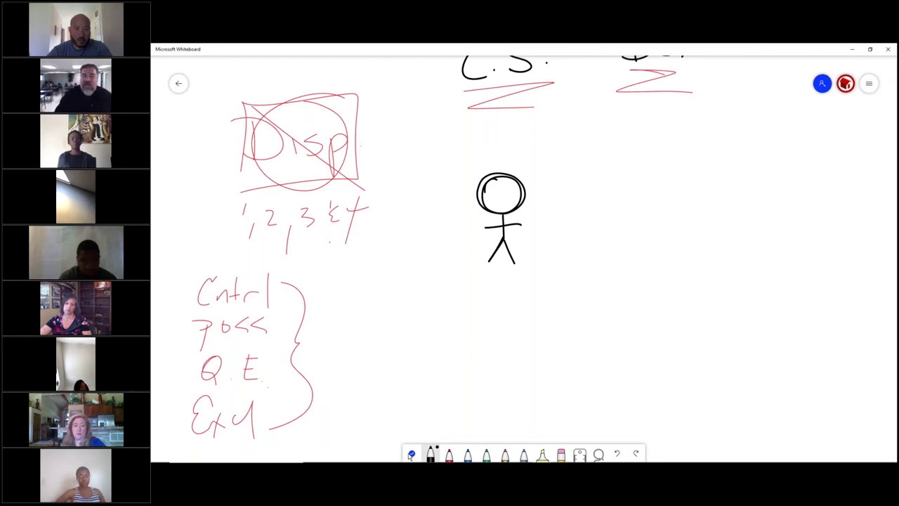
pyautogui.click(449, 454)
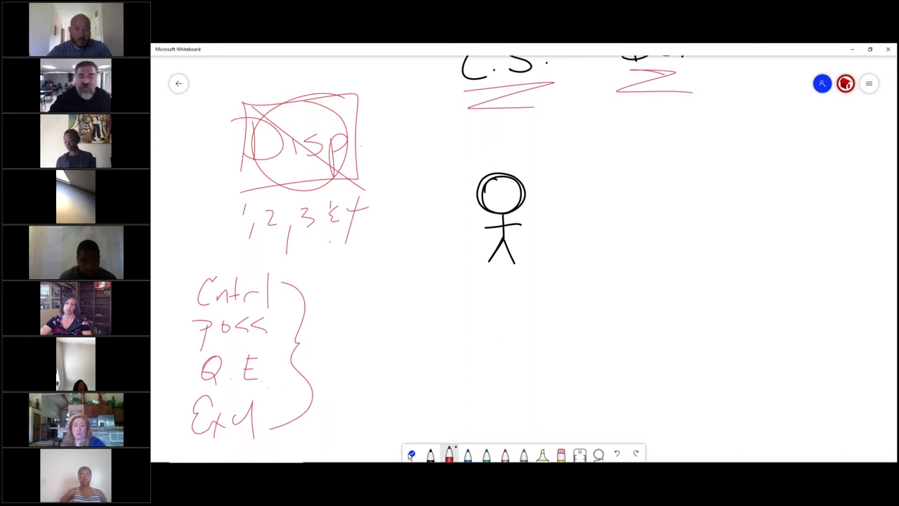
pyautogui.moveTo(513, 149)
pyautogui.mouseDown()
pyautogui.moveTo(455, 189)
pyautogui.moveTo(513, 273)
pyautogui.moveTo(509, 162)
pyautogui.mouseUp()
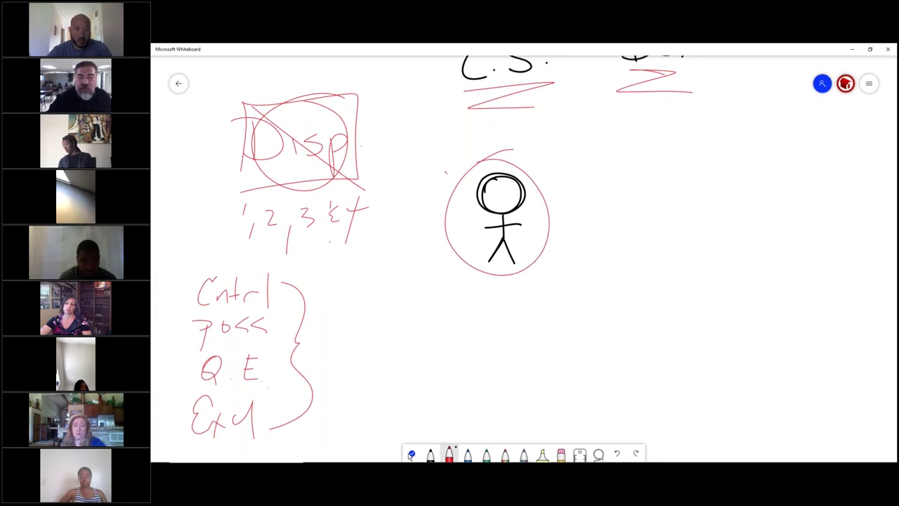
pyautogui.moveTo(445, 172); pyautogui.dragTo(540, 259)
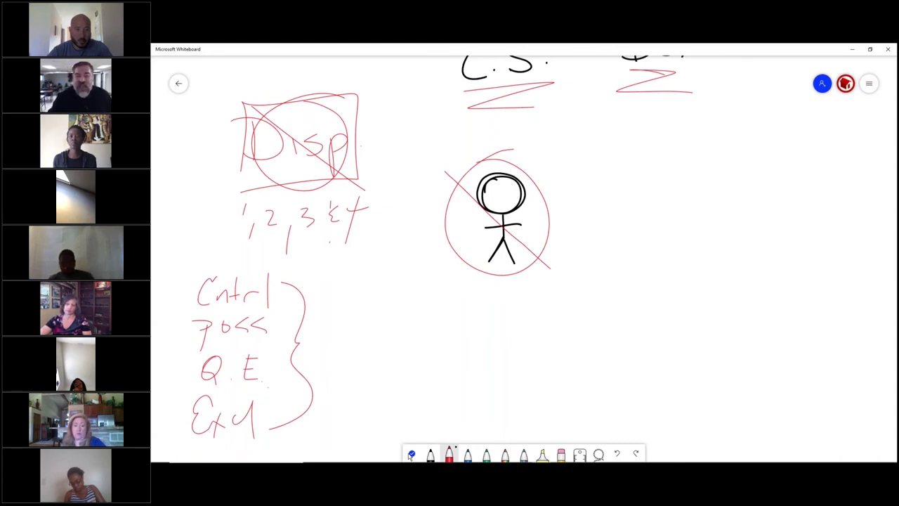
pyautogui.moveTo(557, 153)
pyautogui.mouseDown()
pyautogui.moveTo(534, 186)
pyautogui.moveTo(545, 191)
pyautogui.mouseUp()
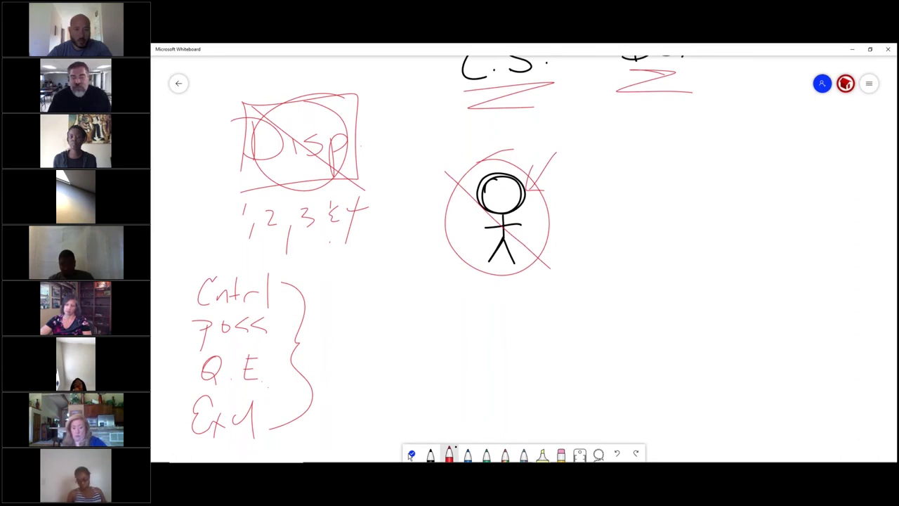
pyautogui.click(430, 453)
# Step: Draw a black arrow down-left labelled Reversionary, fixing a misspelling, plus a second arrow pointing right
pyautogui.moveTo(513, 271); pyautogui.dragTo(514, 299)
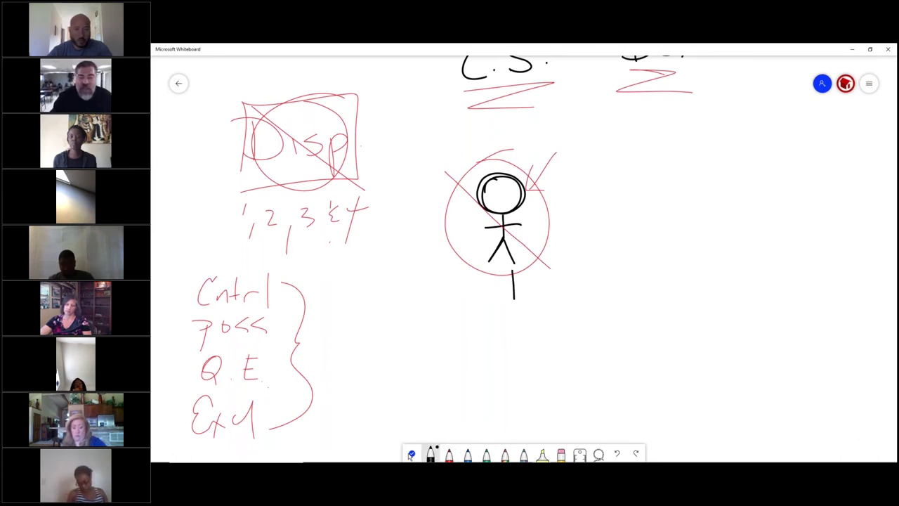
pyautogui.moveTo(391, 306)
pyautogui.mouseDown()
pyautogui.moveTo(369, 332)
pyautogui.moveTo(391, 351)
pyautogui.mouseUp()
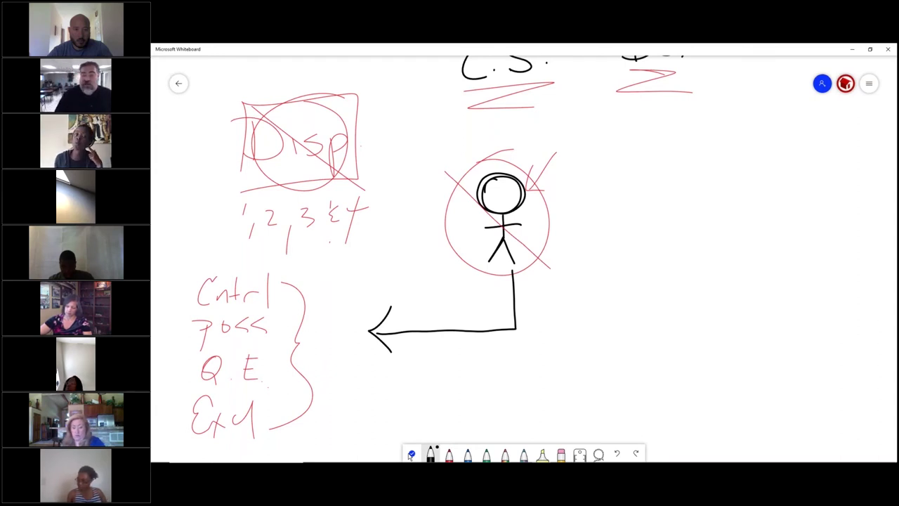
pyautogui.moveTo(413, 349)
pyautogui.mouseDown()
pyautogui.moveTo(410, 384)
pyautogui.moveTo(424, 377)
pyautogui.mouseUp()
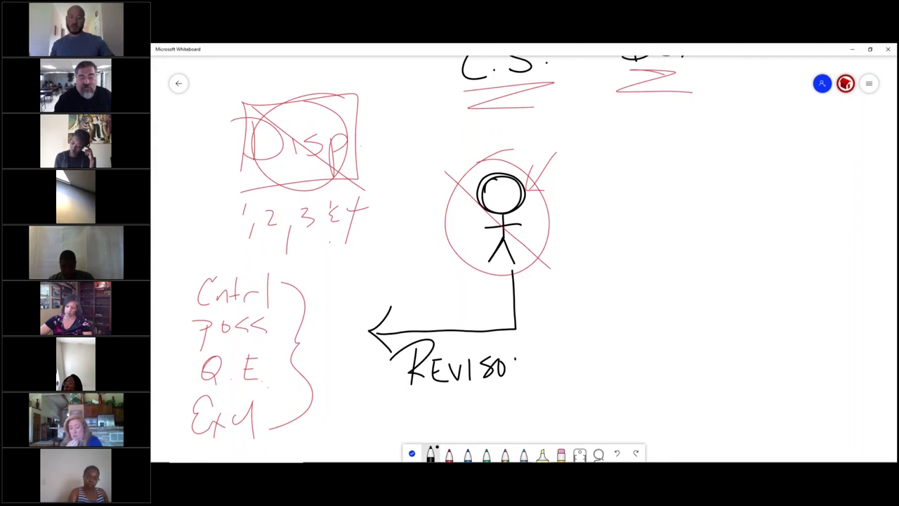
pyautogui.click(560, 453)
pyautogui.moveTo(518, 362)
pyautogui.mouseDown()
pyautogui.moveTo(465, 371)
pyautogui.moveTo(501, 375)
pyautogui.mouseUp()
pyautogui.click(430, 453)
pyautogui.moveTo(520, 357); pyautogui.dragTo(519, 364)
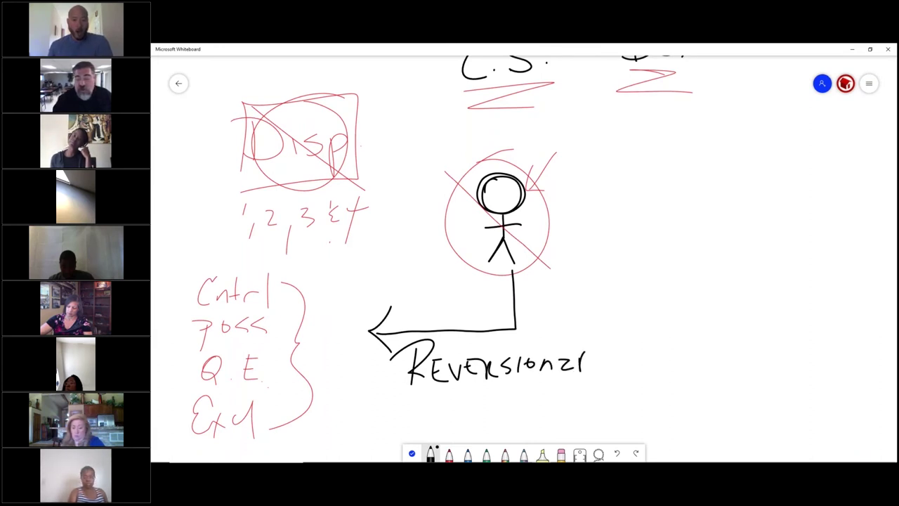
pyautogui.moveTo(607, 350); pyautogui.dragTo(596, 391)
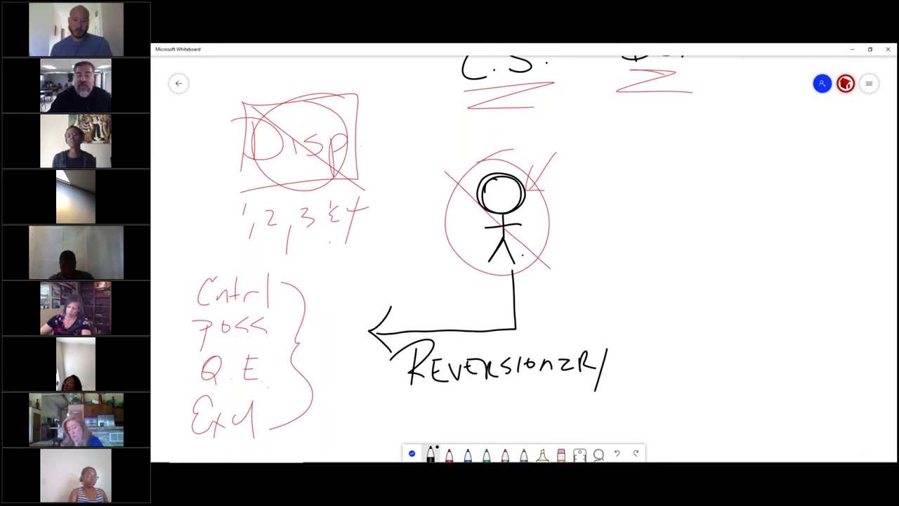
pyautogui.moveTo(522, 255)
pyautogui.mouseDown()
pyautogui.moveTo(545, 298)
pyautogui.moveTo(702, 266)
pyautogui.moveTo(690, 286)
pyautogui.mouseUp()
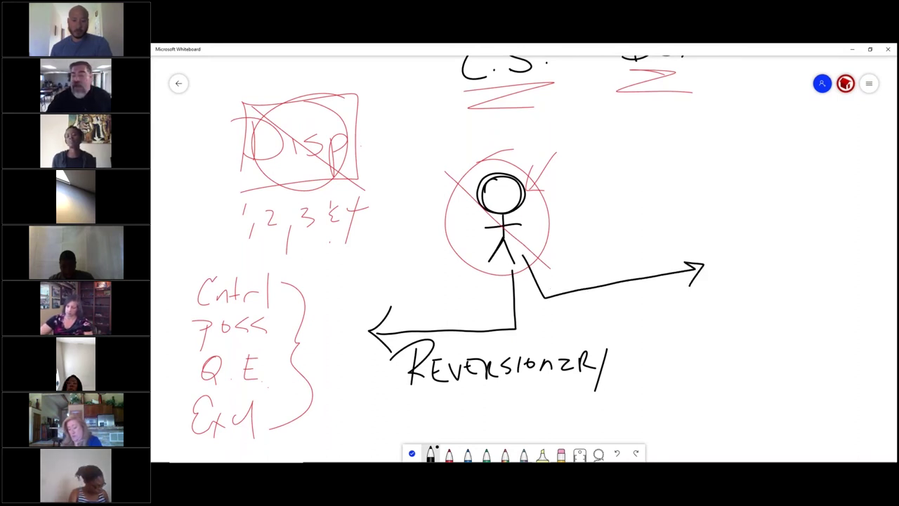
# Step: Draw a small stick figure at the right arrow's tip, label it REMAIN, and underline both labels
pyautogui.moveTo(734, 251)
pyautogui.mouseDown()
pyautogui.moveTo(732, 236)
pyautogui.moveTo(727, 281)
pyautogui.moveTo(745, 292)
pyautogui.moveTo(706, 274)
pyautogui.mouseUp()
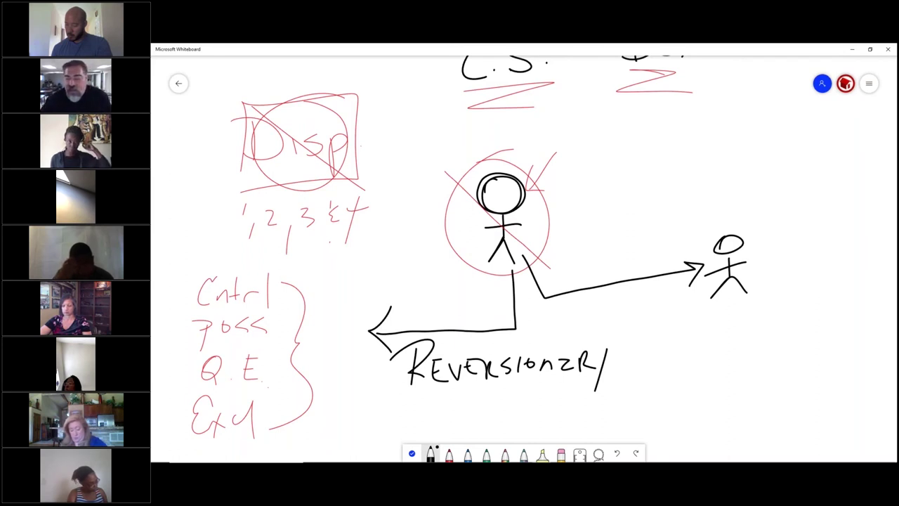
pyautogui.click(646, 340)
pyautogui.moveTo(672, 325)
pyautogui.mouseDown()
pyautogui.moveTo(672, 365)
pyautogui.moveTo(676, 352)
pyautogui.moveTo(706, 336)
pyautogui.moveTo(716, 351)
pyautogui.moveTo(759, 342)
pyautogui.mouseUp()
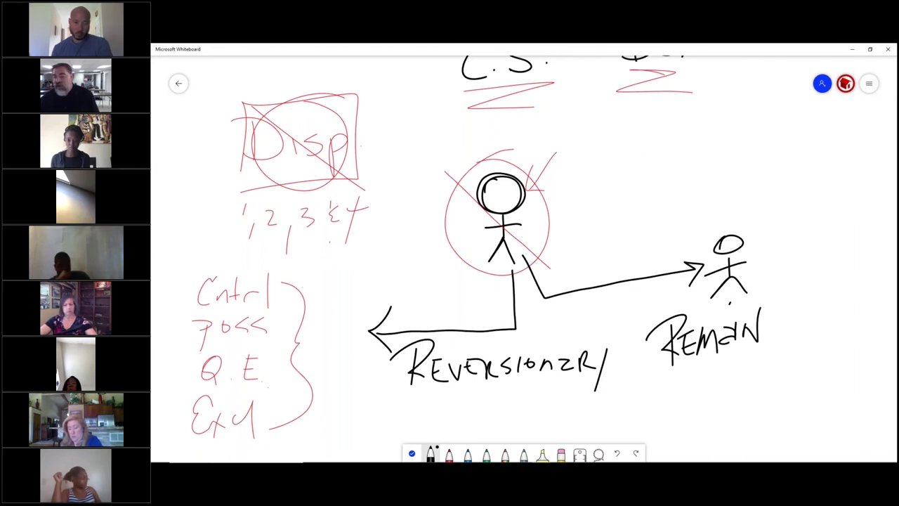
pyautogui.moveTo(615, 397); pyautogui.dragTo(362, 406)
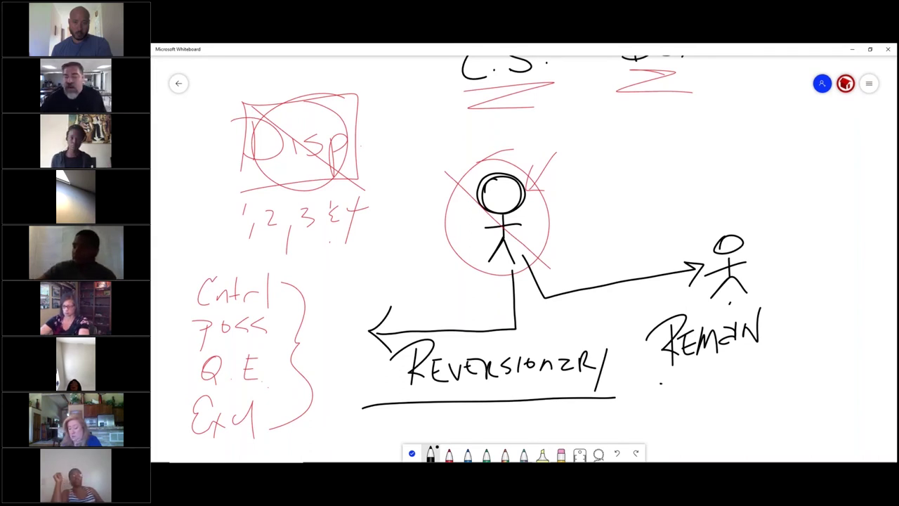
pyautogui.moveTo(660, 383); pyautogui.dragTo(765, 353)
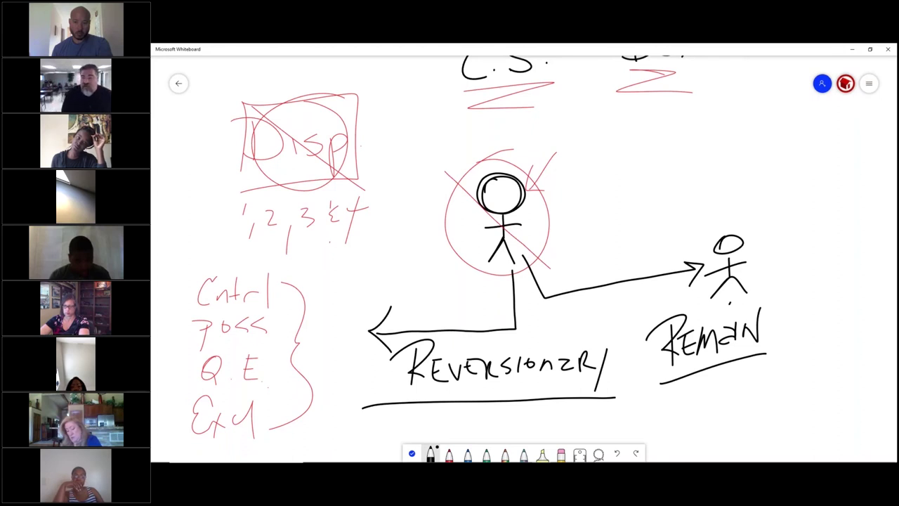
# Step: Draw a thickened base under the central figure and a curved arrow to its head
pyautogui.moveTo(473, 271); pyautogui.dragTo(534, 268)
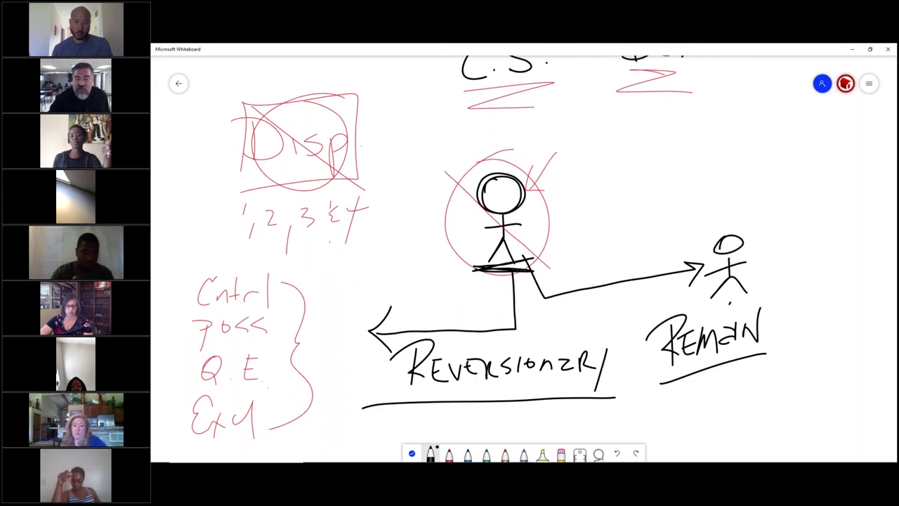
pyautogui.moveTo(516, 266)
pyautogui.mouseDown()
pyautogui.moveTo(475, 263)
pyautogui.moveTo(528, 265)
pyautogui.mouseUp()
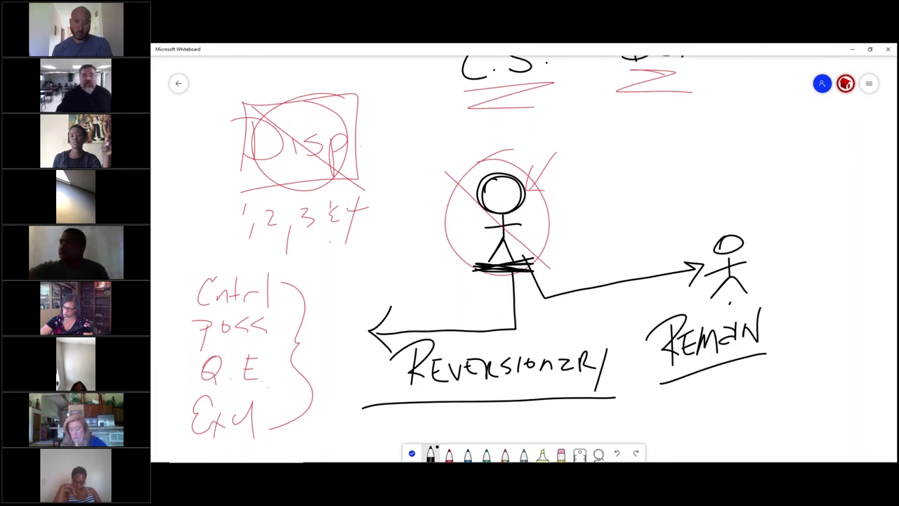
pyautogui.moveTo(418, 133)
pyautogui.mouseDown()
pyautogui.moveTo(451, 123)
pyautogui.moveTo(492, 160)
pyautogui.moveTo(511, 149)
pyautogui.mouseUp()
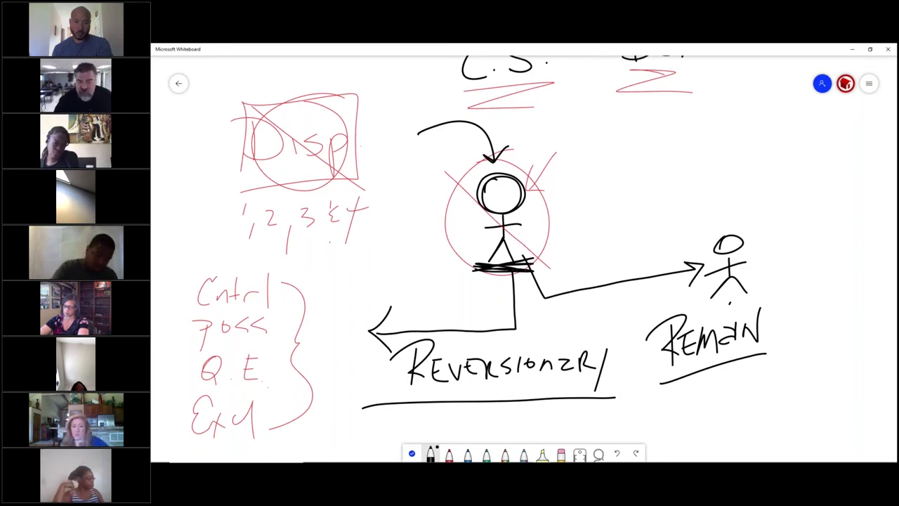
# Step: Erase the red check, circle and cross-out, then draw a small figure to its right
pyautogui.click(561, 453)
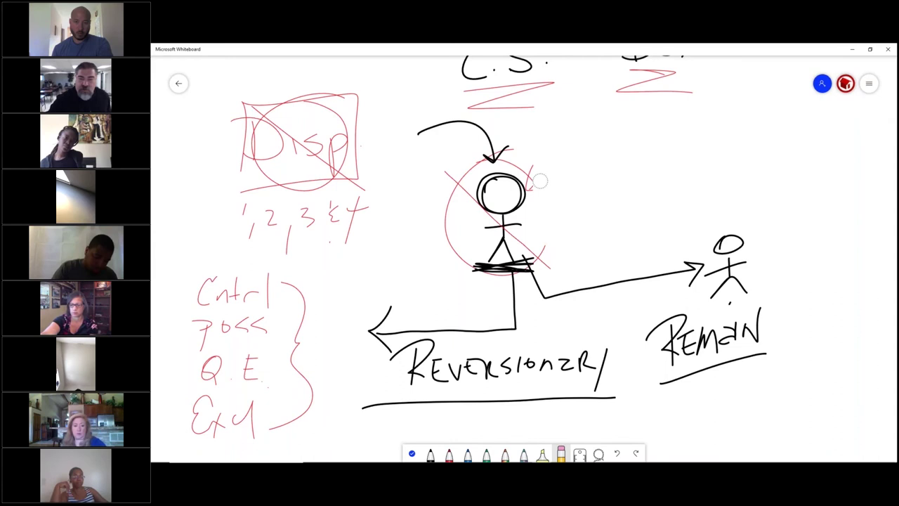
pyautogui.moveTo(541, 184); pyautogui.dragTo(528, 166)
pyautogui.moveTo(537, 254)
pyautogui.mouseDown()
pyautogui.moveTo(450, 211)
pyautogui.moveTo(467, 185)
pyautogui.moveTo(449, 176)
pyautogui.moveTo(466, 166)
pyautogui.mouseUp()
pyautogui.moveTo(534, 186); pyautogui.dragTo(533, 191)
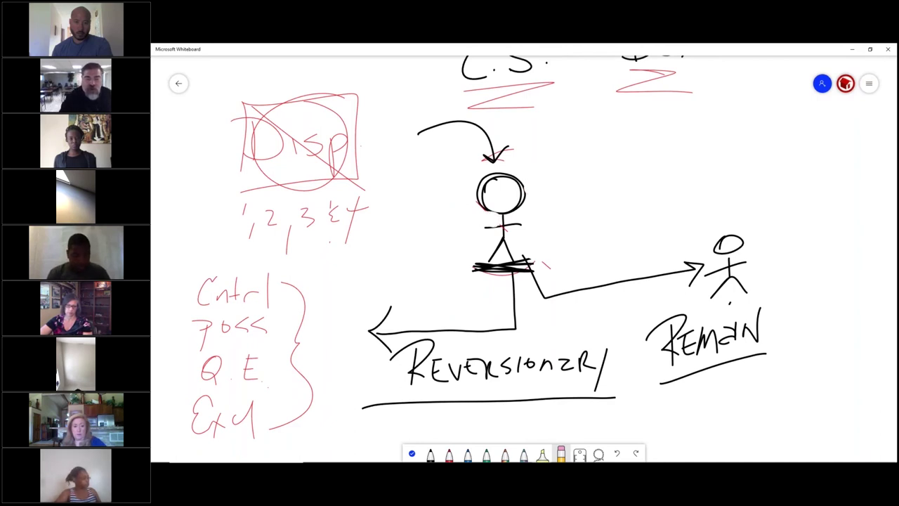
pyautogui.click(430, 453)
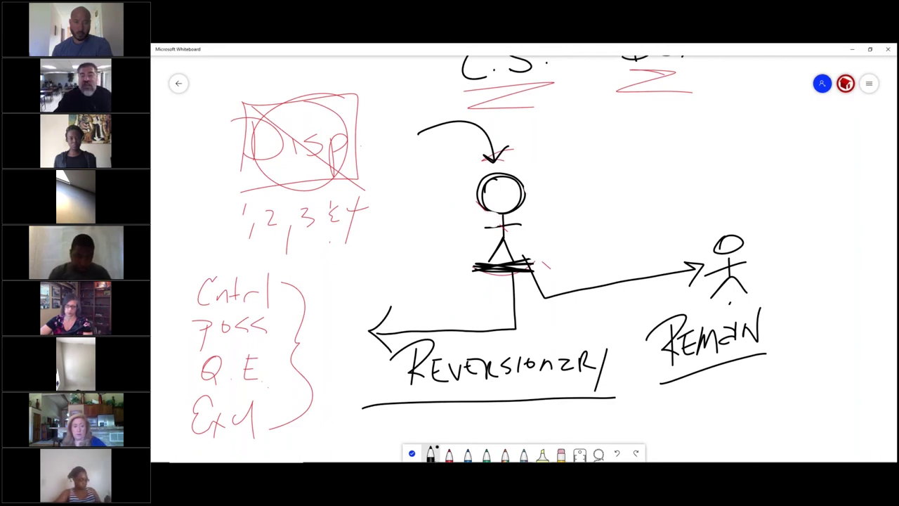
pyautogui.moveTo(566, 196)
pyautogui.mouseDown()
pyautogui.moveTo(585, 209)
pyautogui.moveTo(566, 236)
pyautogui.moveTo(575, 248)
pyautogui.moveTo(587, 222)
pyautogui.mouseUp()
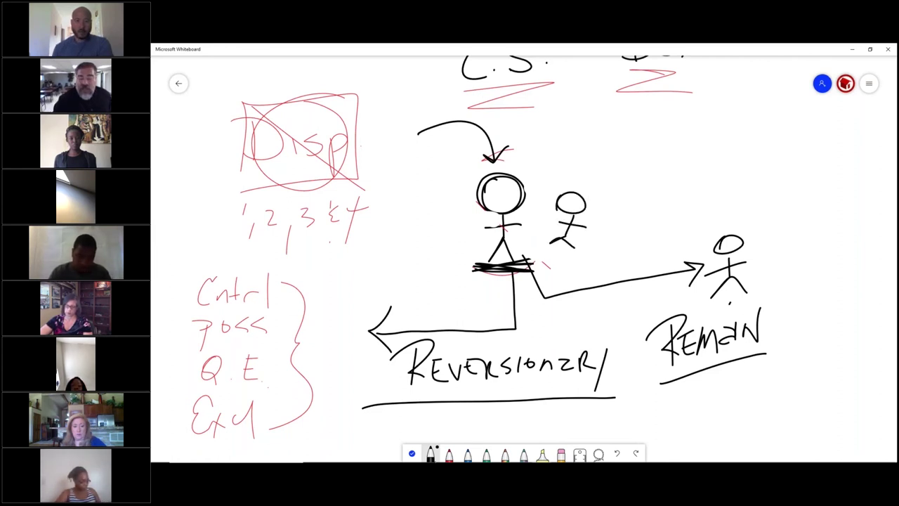
# Step: Circle and cross out the small figure in red
pyautogui.click(449, 454)
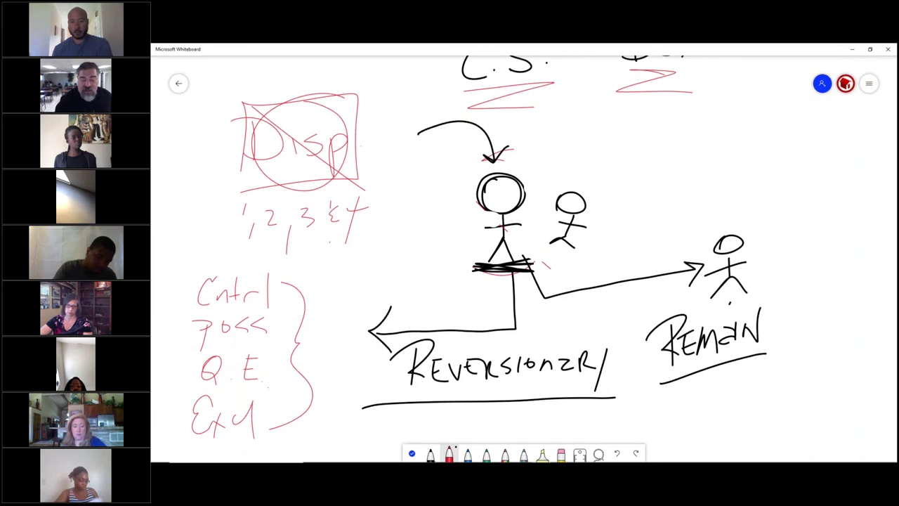
pyautogui.click(449, 454)
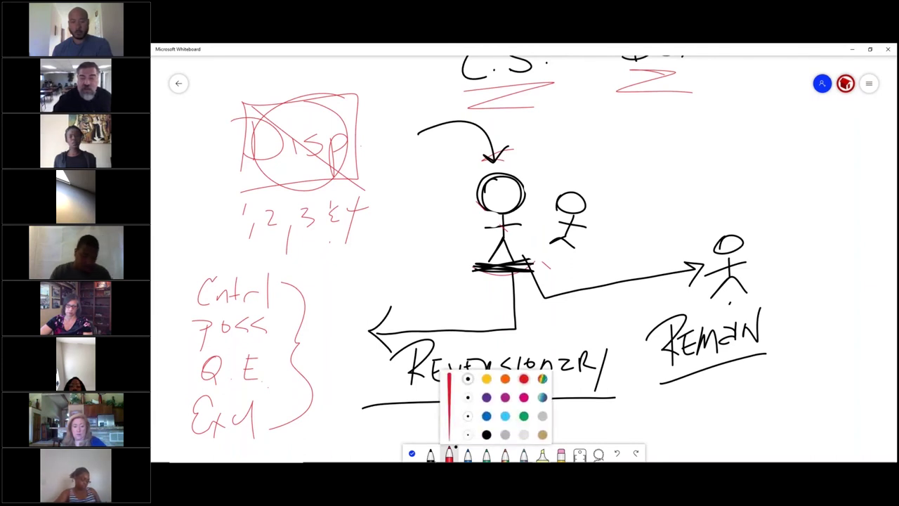
pyautogui.moveTo(568, 181)
pyautogui.mouseDown()
pyautogui.moveTo(582, 254)
pyautogui.moveTo(590, 184)
pyautogui.moveTo(608, 250)
pyautogui.mouseUp()
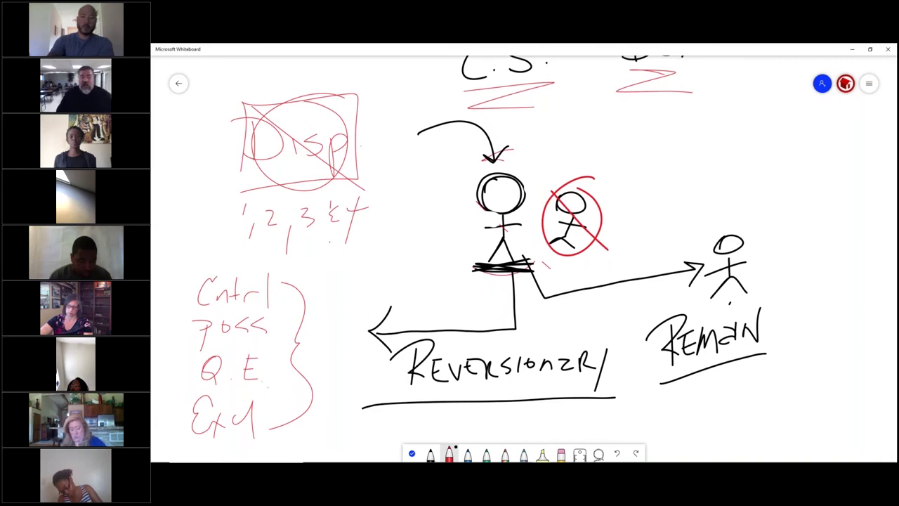
# Step: Retrace the central figure's head and lower body in black ink
pyautogui.click(431, 453)
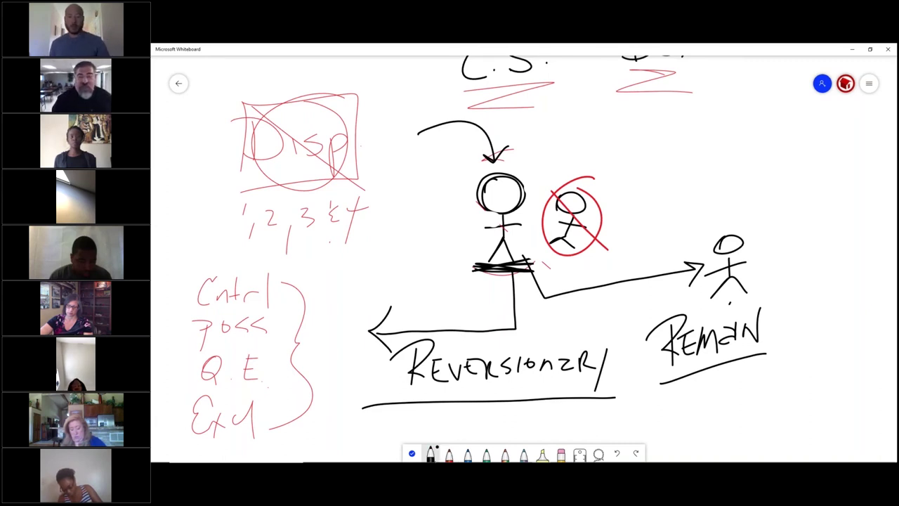
pyautogui.moveTo(500, 174)
pyautogui.mouseDown()
pyautogui.moveTo(523, 191)
pyautogui.moveTo(500, 214)
pyautogui.mouseUp()
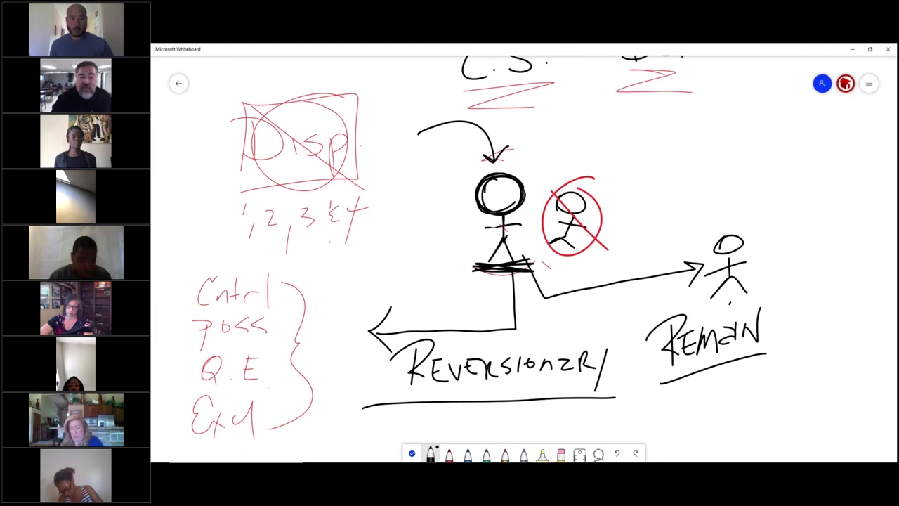
pyautogui.moveTo(512, 251); pyautogui.dragTo(519, 260)
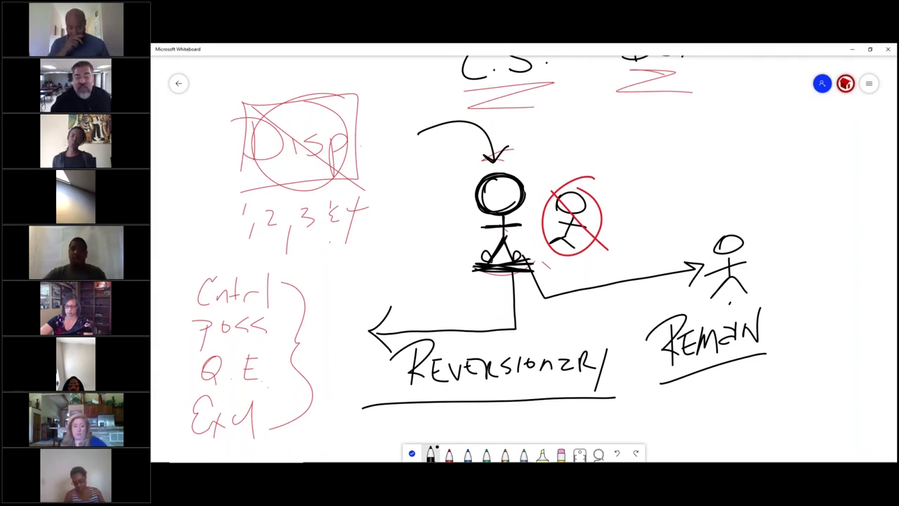
pyautogui.click(449, 453)
# Step: Point a red arrow at the crossed-out small figure and box the central figure in black
pyautogui.moveTo(655, 147)
pyautogui.mouseDown()
pyautogui.moveTo(608, 166)
pyautogui.moveTo(587, 189)
pyautogui.moveTo(624, 188)
pyautogui.mouseUp()
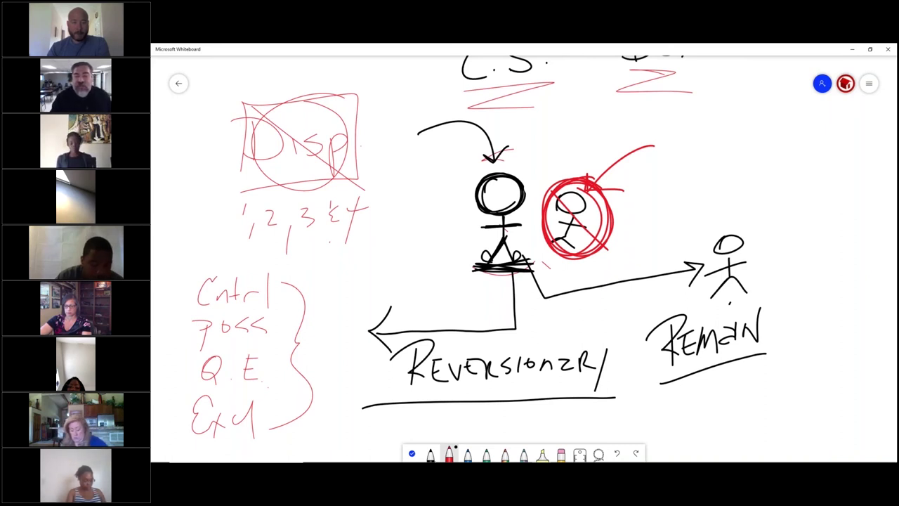
pyautogui.click(431, 453)
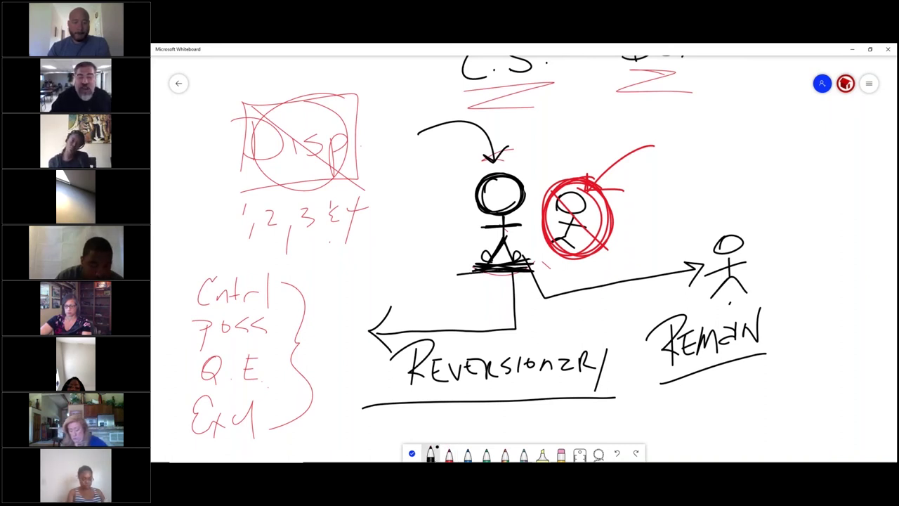
pyautogui.moveTo(530, 270); pyautogui.dragTo(532, 163)
pyautogui.moveTo(464, 165); pyautogui.dragTo(465, 270)
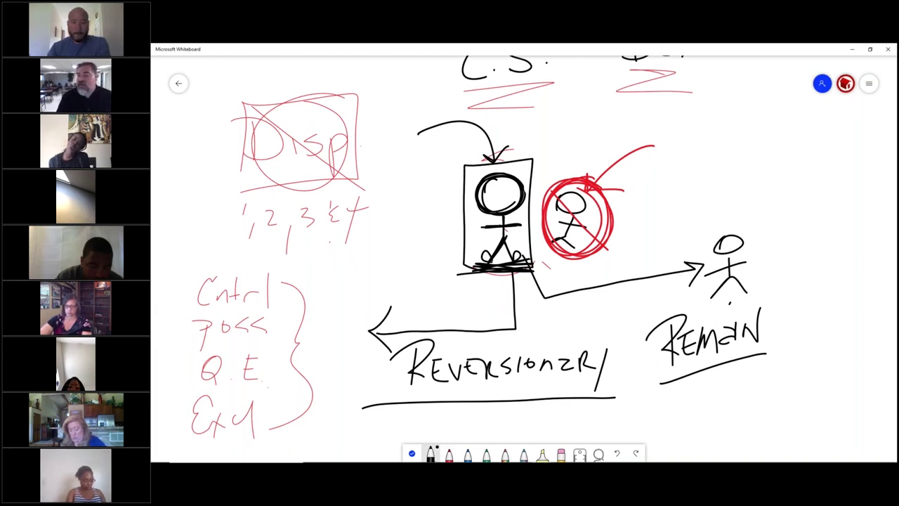
# Step: Draw red arrows from the box toward Reversionary and REMAIN
pyautogui.click(448, 453)
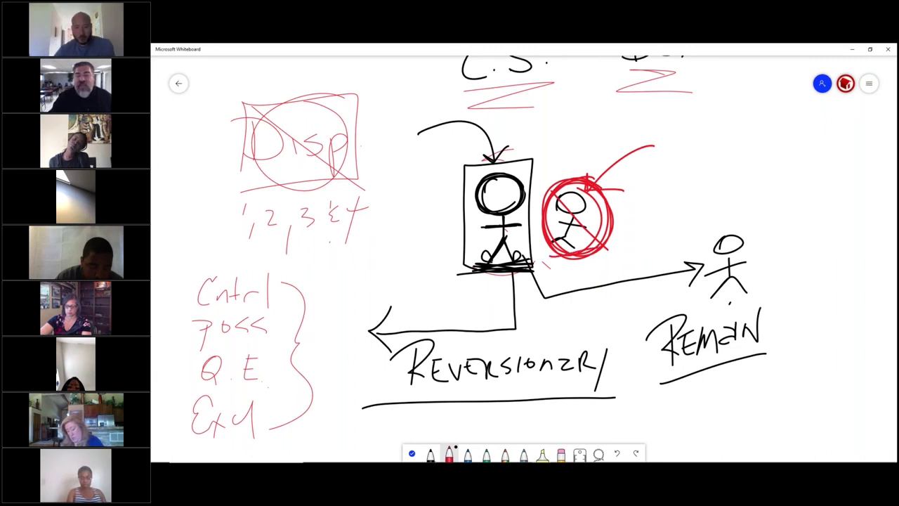
pyautogui.moveTo(509, 278); pyautogui.dragTo(461, 349)
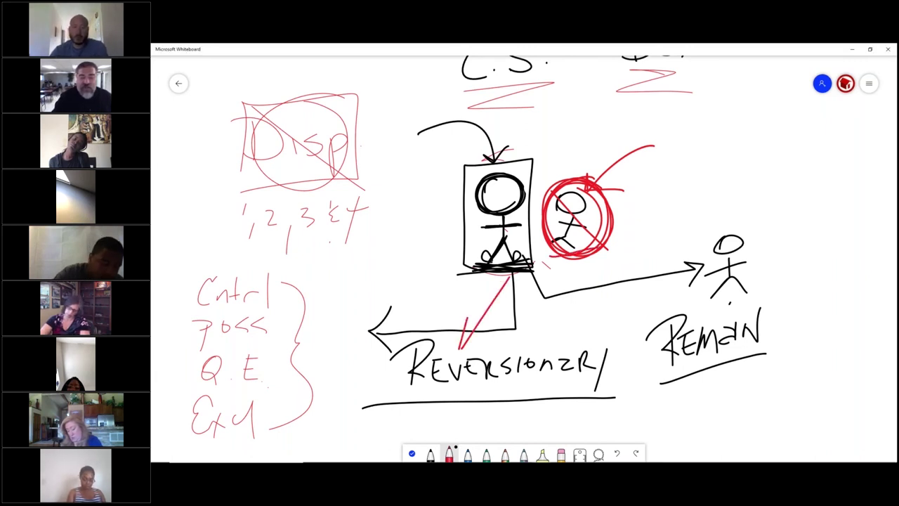
pyautogui.moveTo(464, 318); pyautogui.dragTo(484, 336)
pyautogui.moveTo(536, 265)
pyautogui.mouseDown()
pyautogui.moveTo(647, 307)
pyautogui.moveTo(615, 325)
pyautogui.mouseUp()
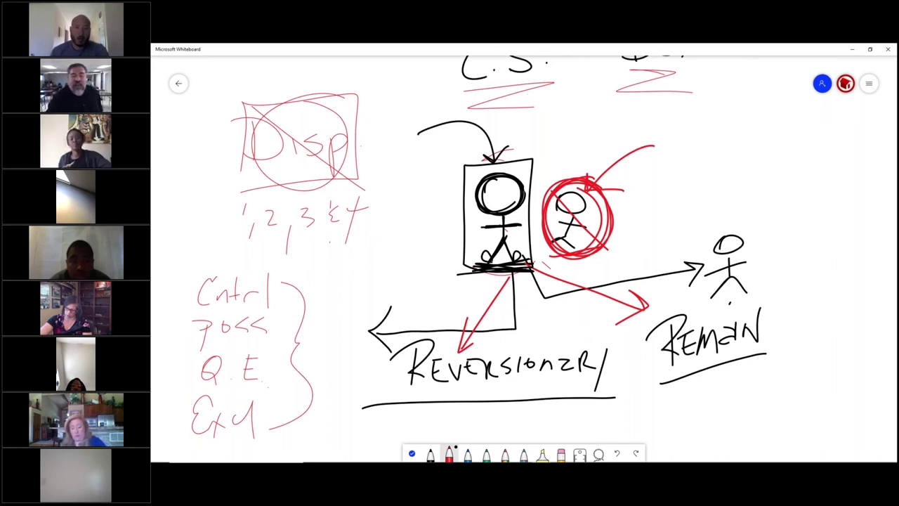
# Step: Underline REVERSIONZRY and REMAN in red and draw a red wavy line between box and circle
pyautogui.moveTo(408, 385); pyautogui.dragTo(568, 385)
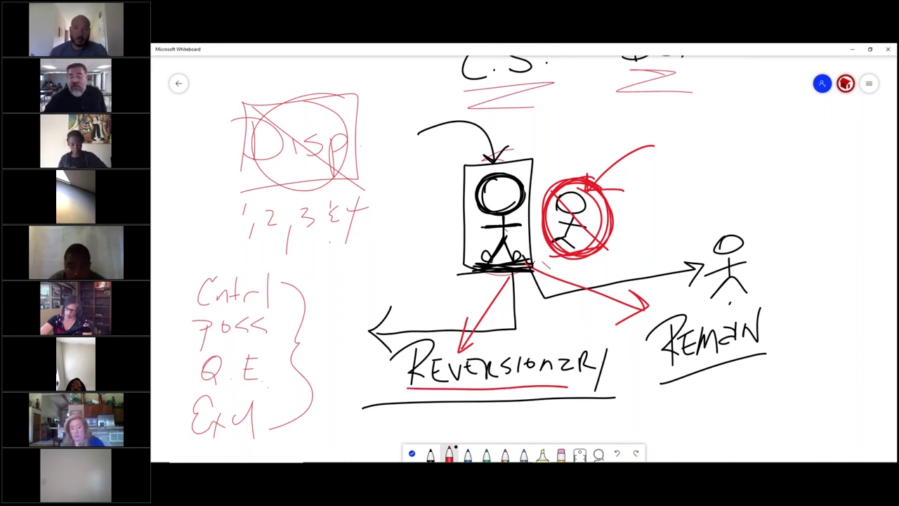
pyautogui.moveTo(665, 401); pyautogui.dragTo(776, 353)
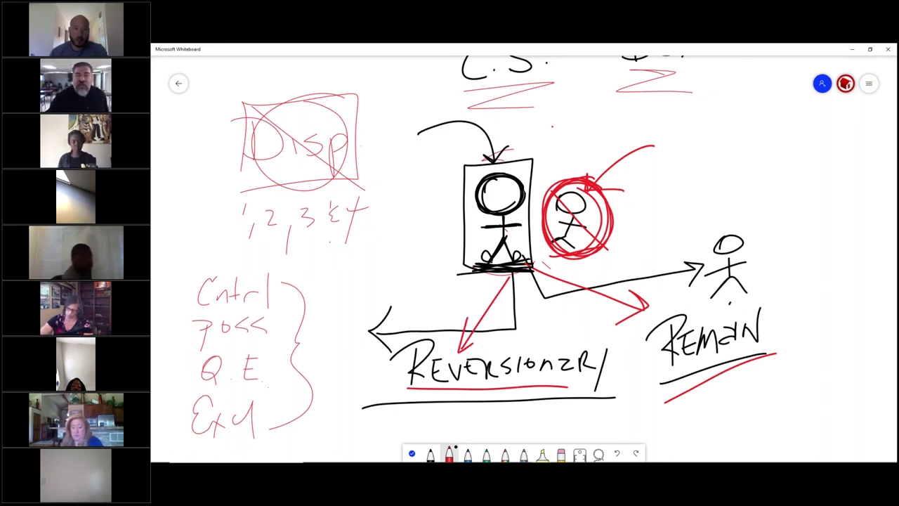
pyautogui.moveTo(552, 127)
pyautogui.mouseDown()
pyautogui.moveTo(535, 222)
pyautogui.moveTo(540, 297)
pyautogui.mouseUp()
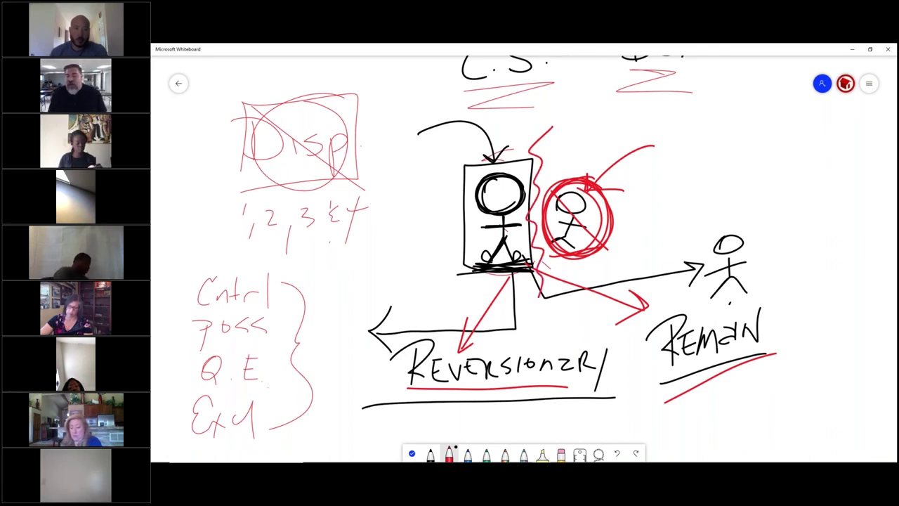
# Step: Add a black arrow into the box and red arrows pointing at the circled figure
pyautogui.click(430, 453)
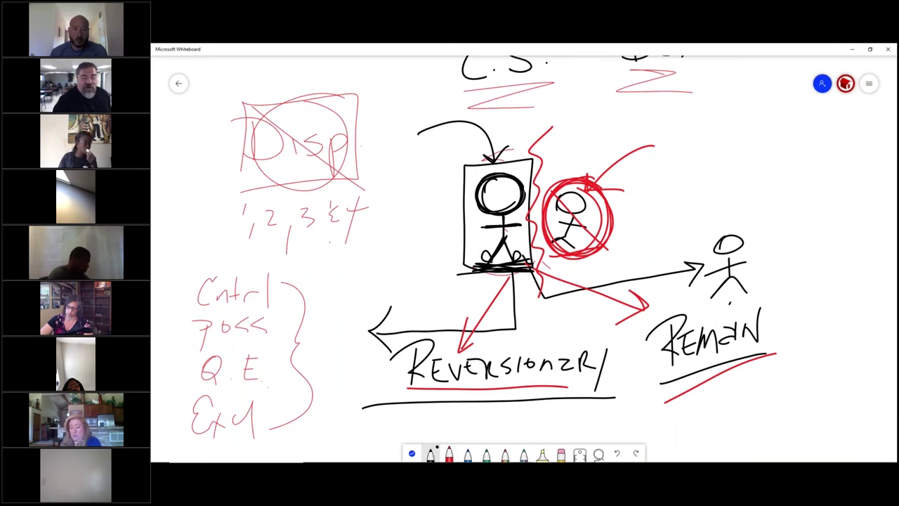
pyautogui.moveTo(390, 240)
pyautogui.mouseDown()
pyautogui.moveTo(465, 218)
pyautogui.moveTo(458, 229)
pyautogui.mouseUp()
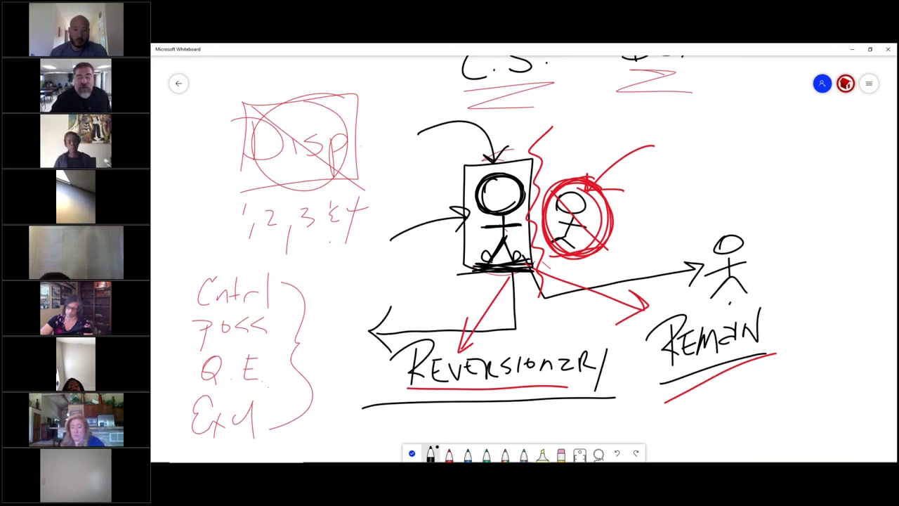
pyautogui.click(448, 453)
pyautogui.moveTo(687, 179); pyautogui.dragTo(605, 198)
pyautogui.moveTo(643, 204); pyautogui.dragTo(608, 204)
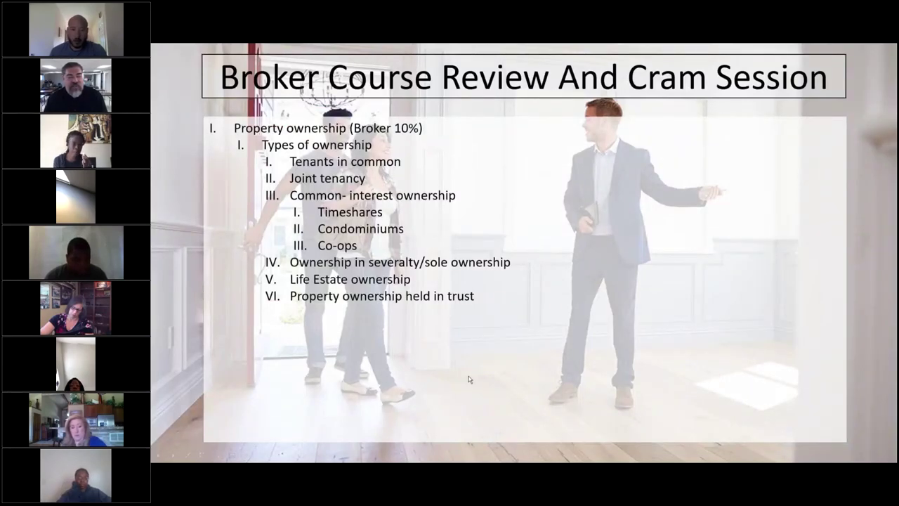
# Step: Switch from the PowerPoint outline slide back to the Whiteboard life-estate diagram
pyautogui.hotkey('alt', 'Tab')
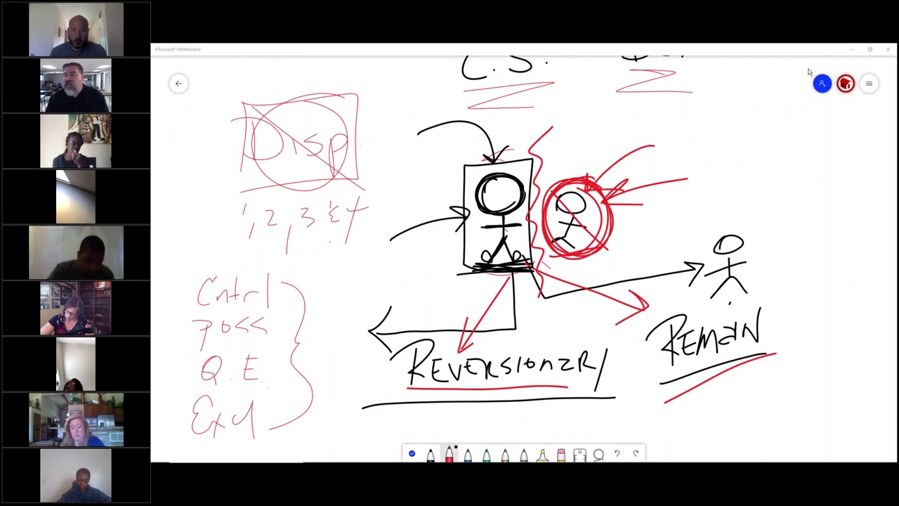
# Step: Clear the life-estate drawings from the canvas via Settings, then choose black ink
pyautogui.click(869, 83)
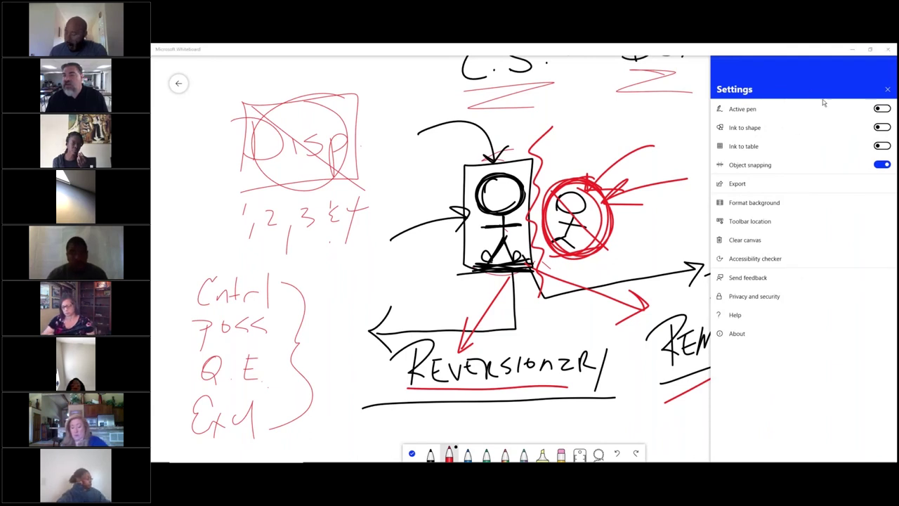
pyautogui.click(776, 241)
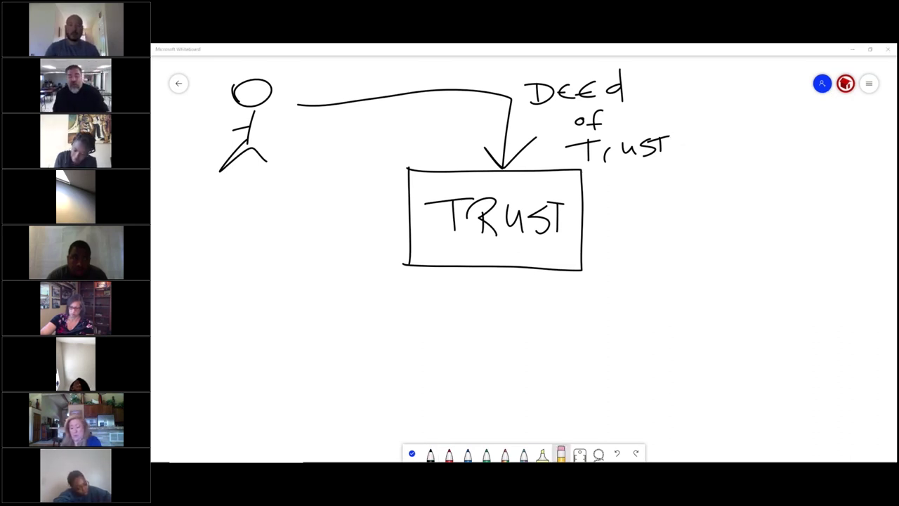
pyautogui.click(430, 453)
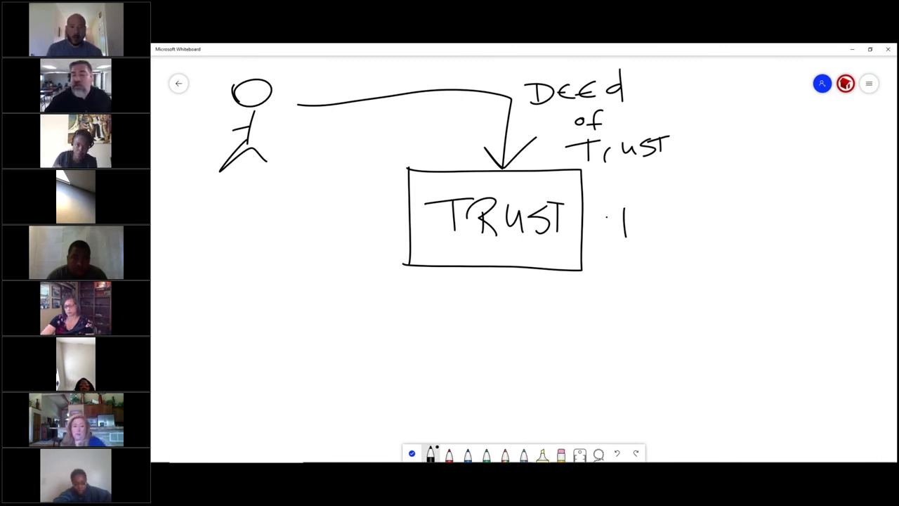
# Step: Write Trustee beside the TRUST box and TRUSTOR under the stick figure
pyautogui.moveTo(607, 216); pyautogui.dragTo(636, 212)
pyautogui.moveTo(634, 238)
pyautogui.mouseDown()
pyautogui.moveTo(641, 224)
pyautogui.moveTo(671, 238)
pyautogui.moveTo(707, 235)
pyautogui.moveTo(709, 217)
pyautogui.moveTo(716, 240)
pyautogui.mouseUp()
pyautogui.moveTo(697, 250); pyautogui.dragTo(718, 245)
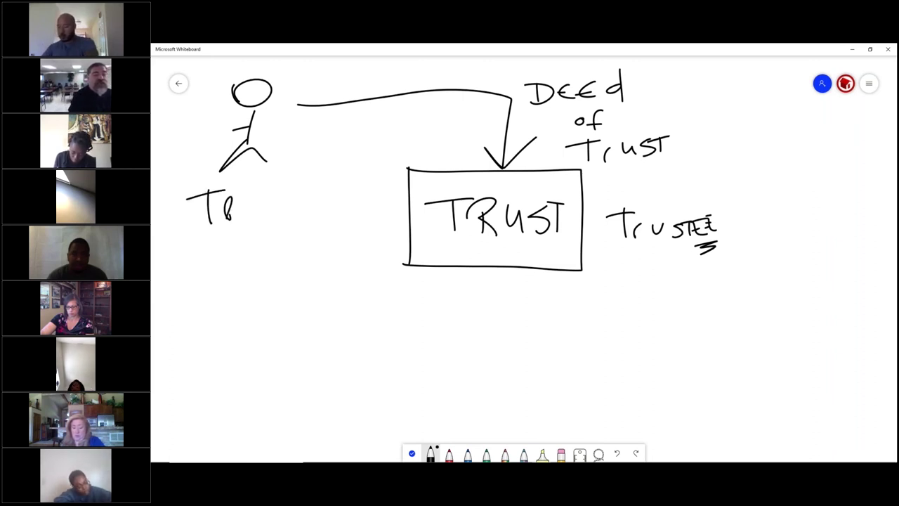
pyautogui.moveTo(270, 197)
pyautogui.mouseDown()
pyautogui.moveTo(263, 206)
pyautogui.moveTo(291, 182)
pyautogui.mouseUp()
pyautogui.moveTo(301, 183); pyautogui.dragTo(327, 194)
pyautogui.moveTo(292, 209)
pyautogui.mouseDown()
pyautogui.moveTo(309, 205)
pyautogui.moveTo(313, 222)
pyautogui.mouseUp()
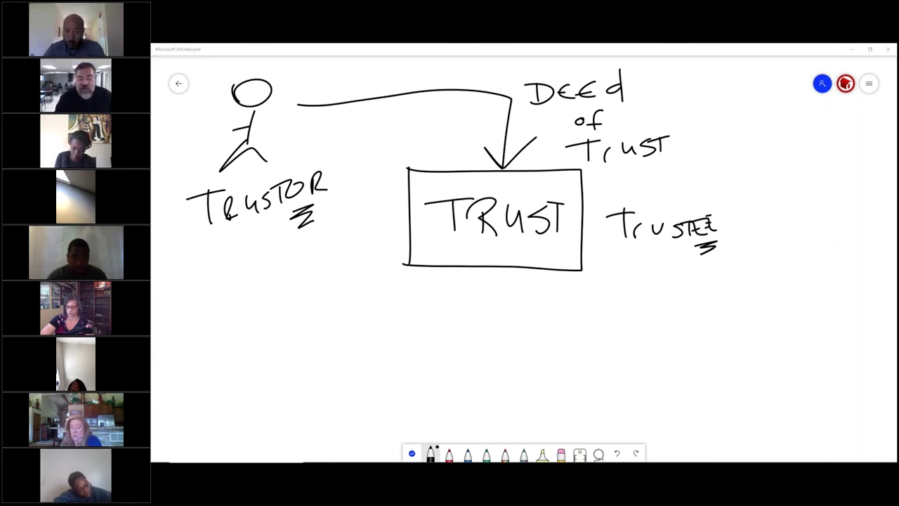
# Step: Switch to red ink and draw a thick diagonal slash across the diagram
pyautogui.click(505, 453)
pyautogui.click(449, 453)
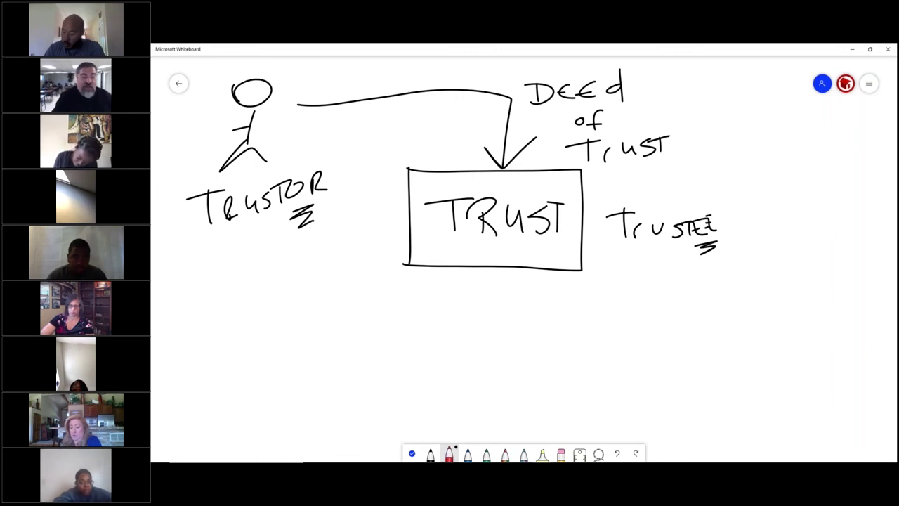
pyautogui.moveTo(197, 396); pyautogui.dragTo(446, 61)
pyautogui.moveTo(383, 133)
pyautogui.mouseDown()
pyautogui.moveTo(190, 398)
pyautogui.moveTo(442, 58)
pyautogui.moveTo(191, 394)
pyautogui.mouseUp()
# Step: Extend the red slash from the trustor figure up to the top of the board
pyautogui.moveTo(219, 344); pyautogui.dragTo(460, 56)
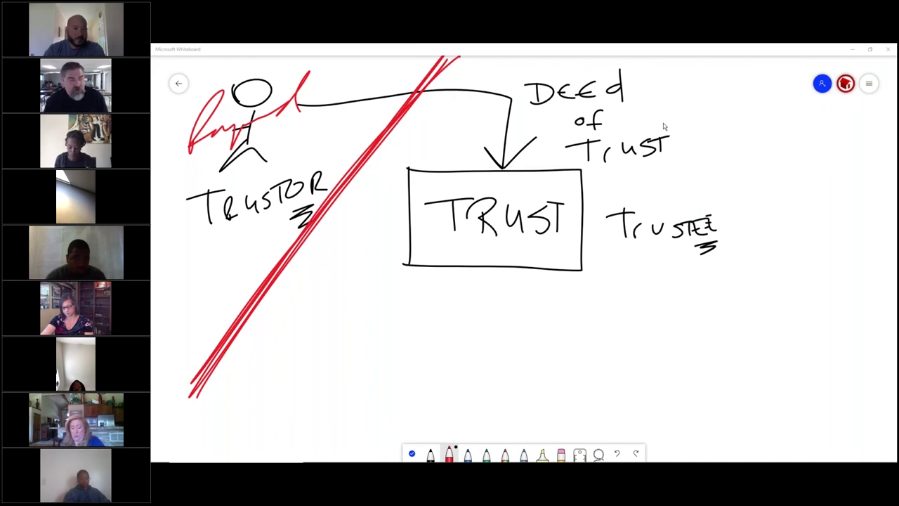
# Step: Advance the slideshow two slides to the government rights in land outline, then return to Whiteboard
pyautogui.hotkey('alt', 'Tab')
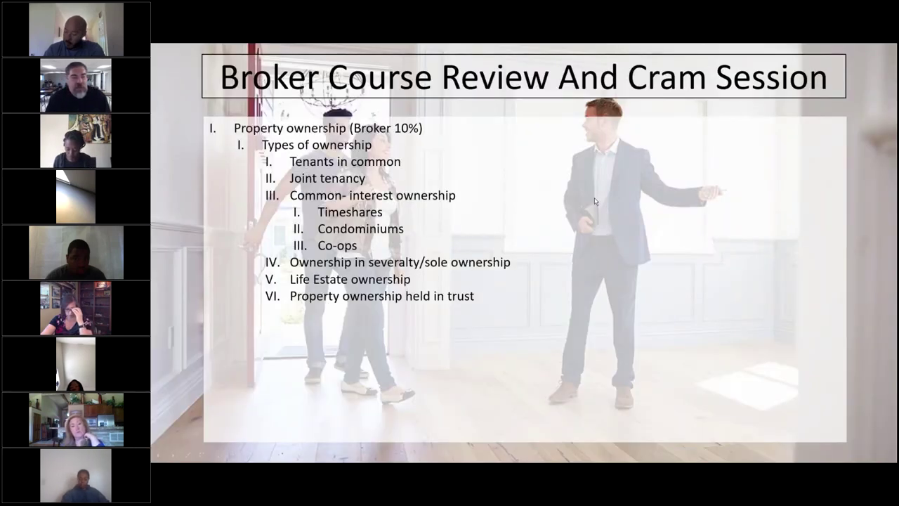
pyautogui.press('Right')
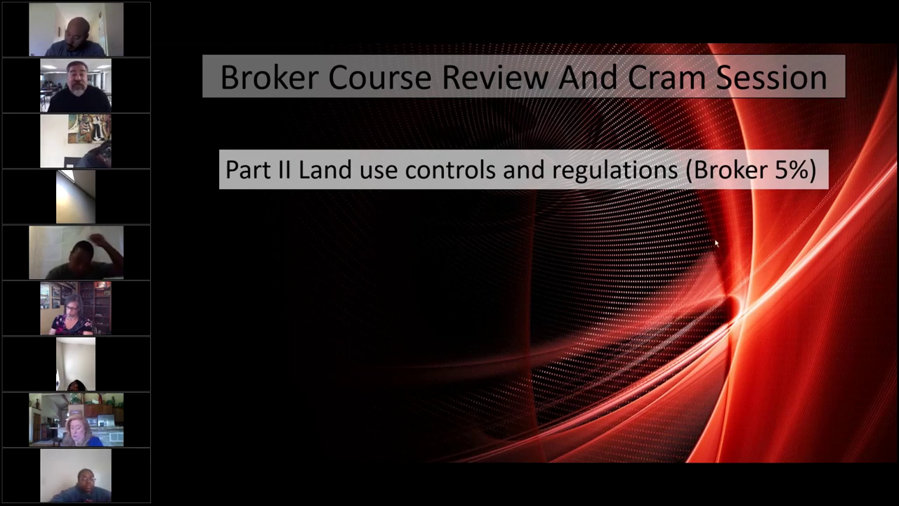
pyautogui.press('Right')
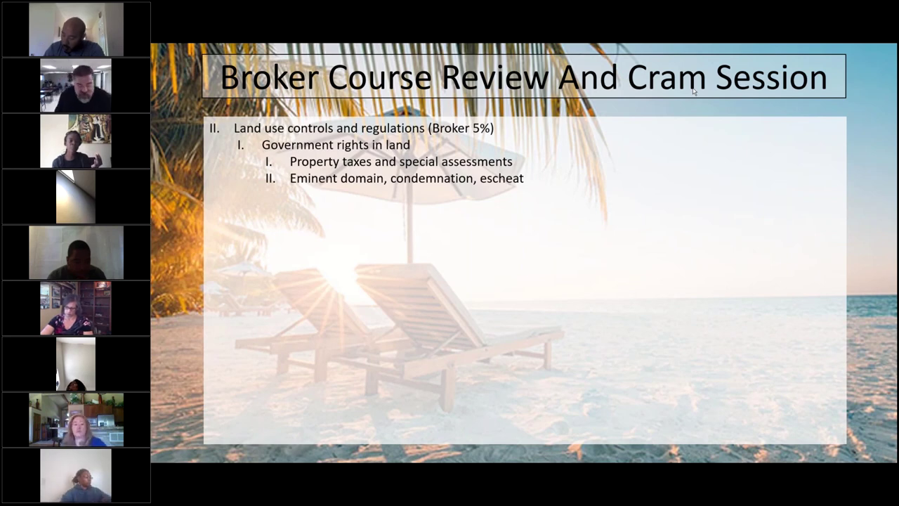
pyautogui.hotkey('alt', 'Tab')
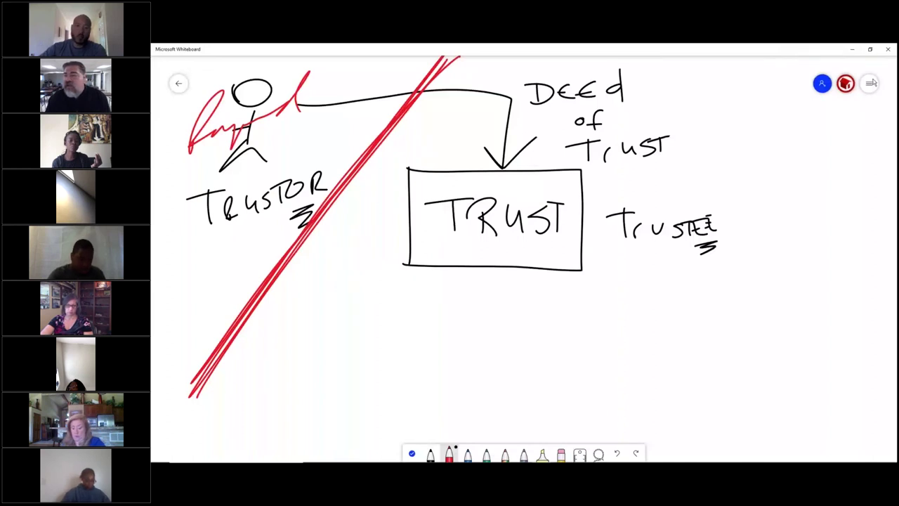
# Step: Wipe the trust diagram off the board with Settings > Clear canvas
pyautogui.click(872, 82)
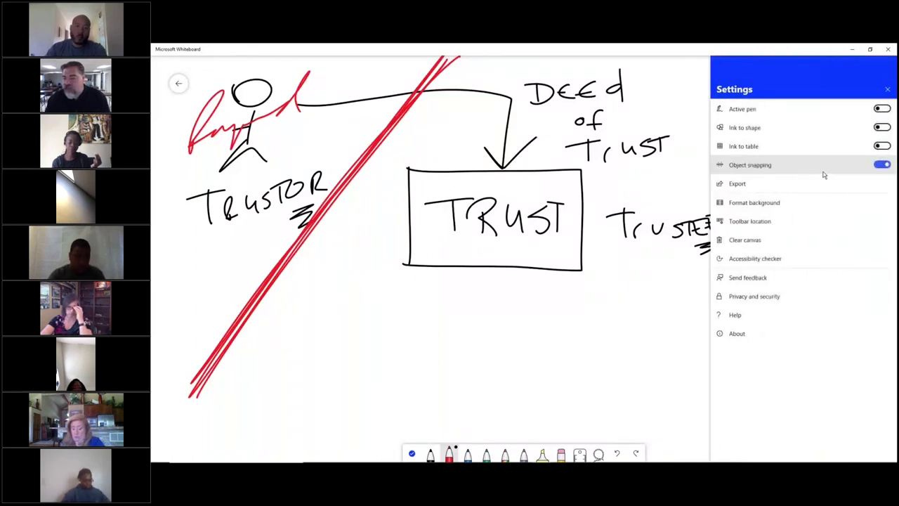
pyautogui.click(786, 247)
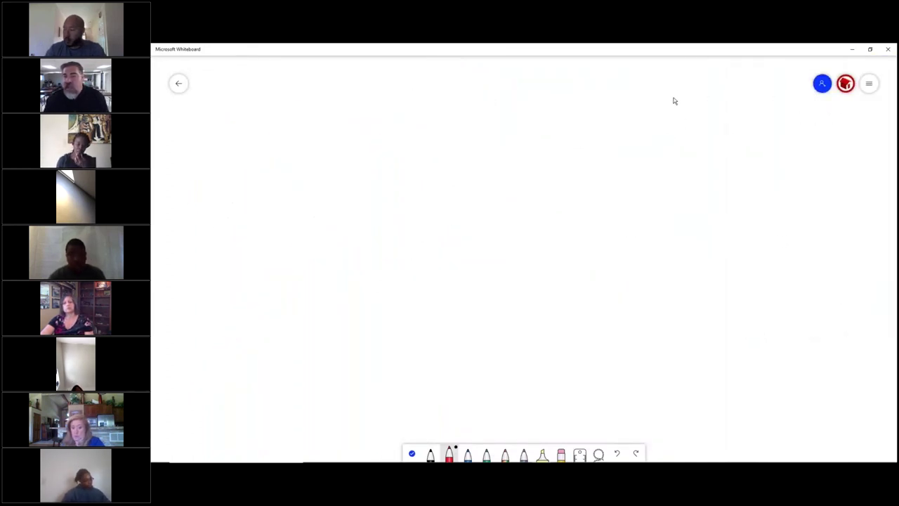